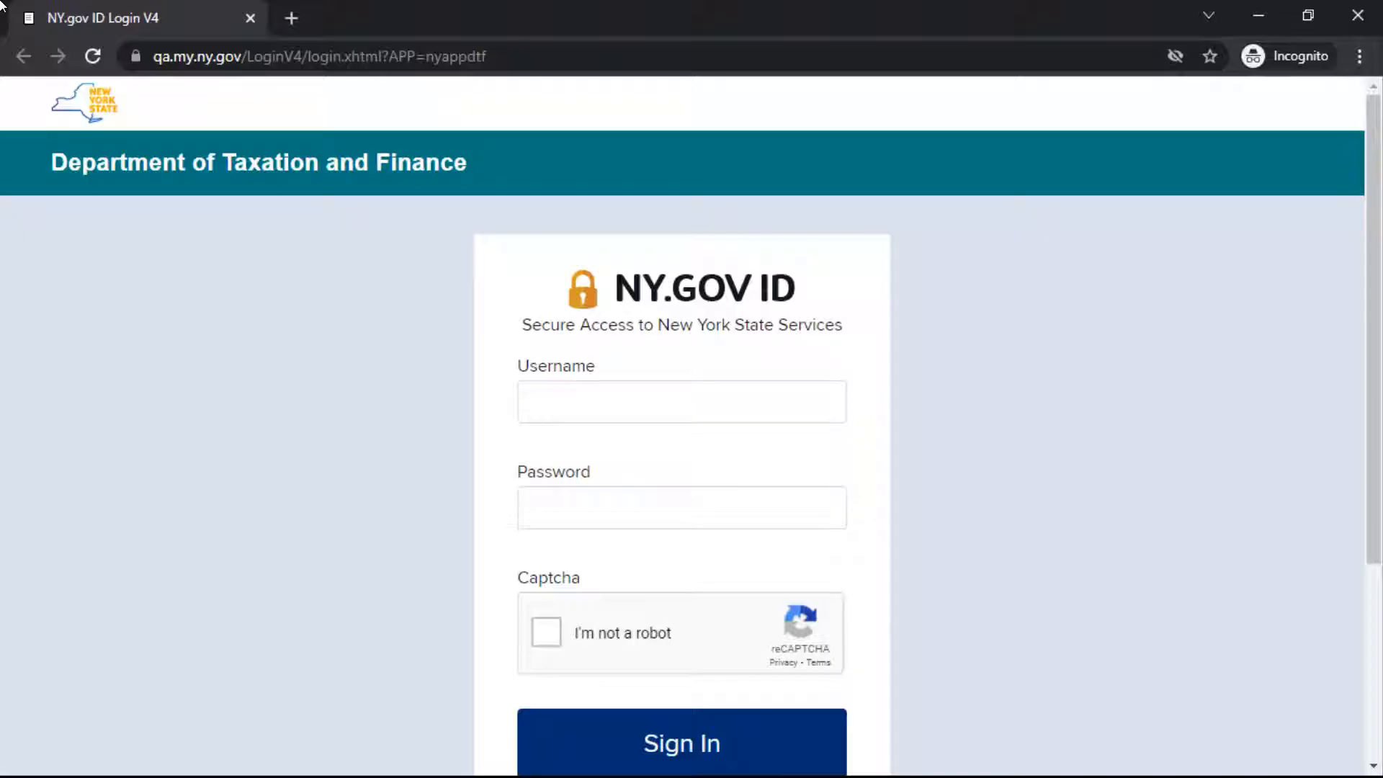
# Step: Enter the account username and password in the NY.gov ID login form
pyautogui.click(535, 402)
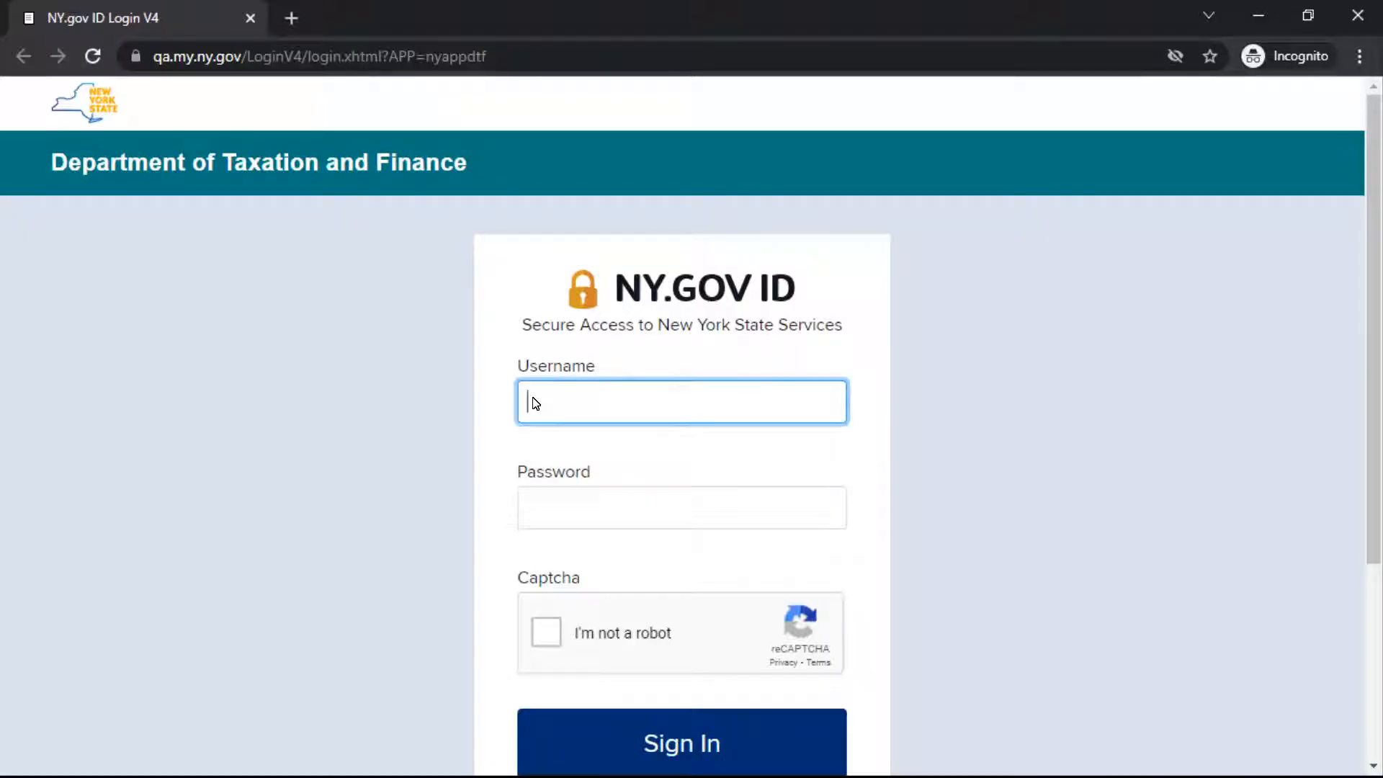
pyautogui.write('OEWF0709')
pyautogui.click(534, 507)
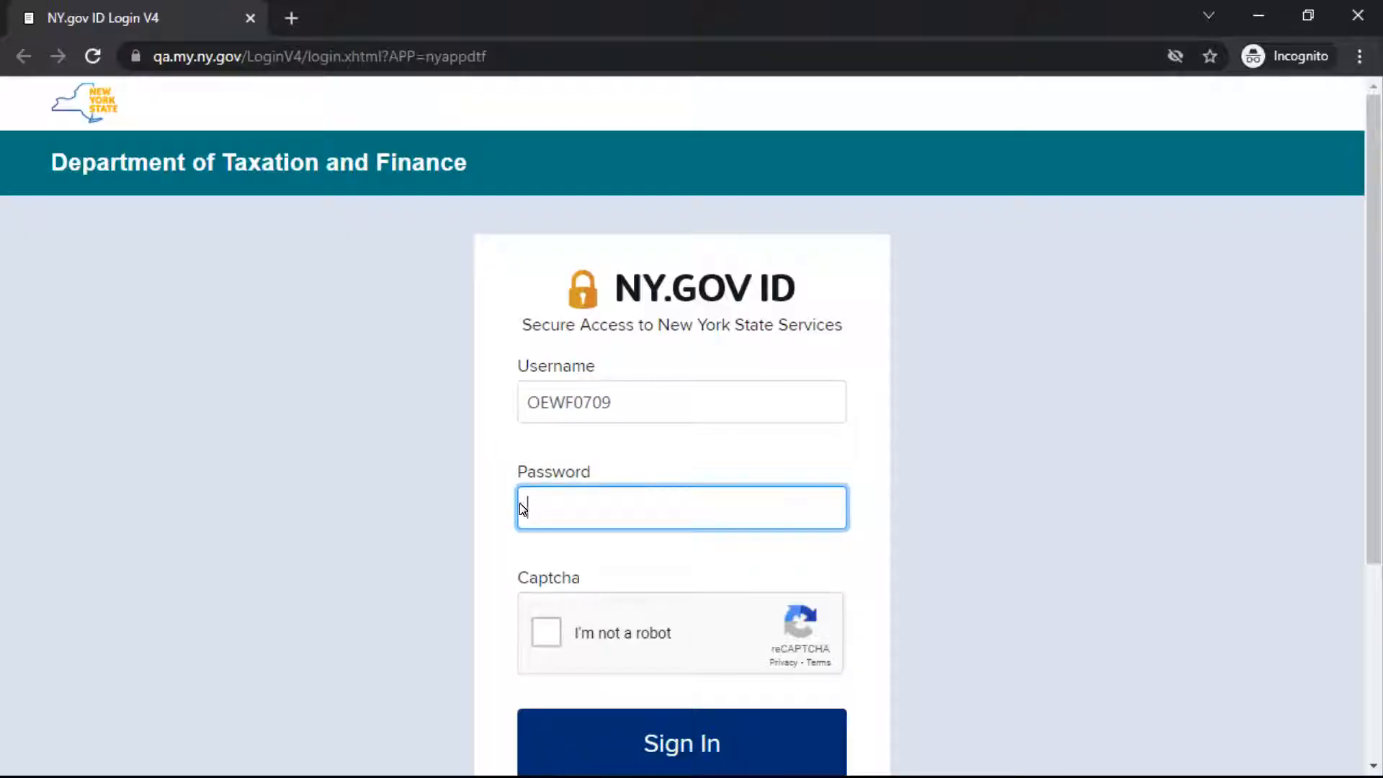
pyautogui.write('••••••••••••••••')
# Step: Complete the captcha by selecting the images with mountains or hills, and sign in to the account
pyautogui.click(545, 632)
pyautogui.click(649, 340)
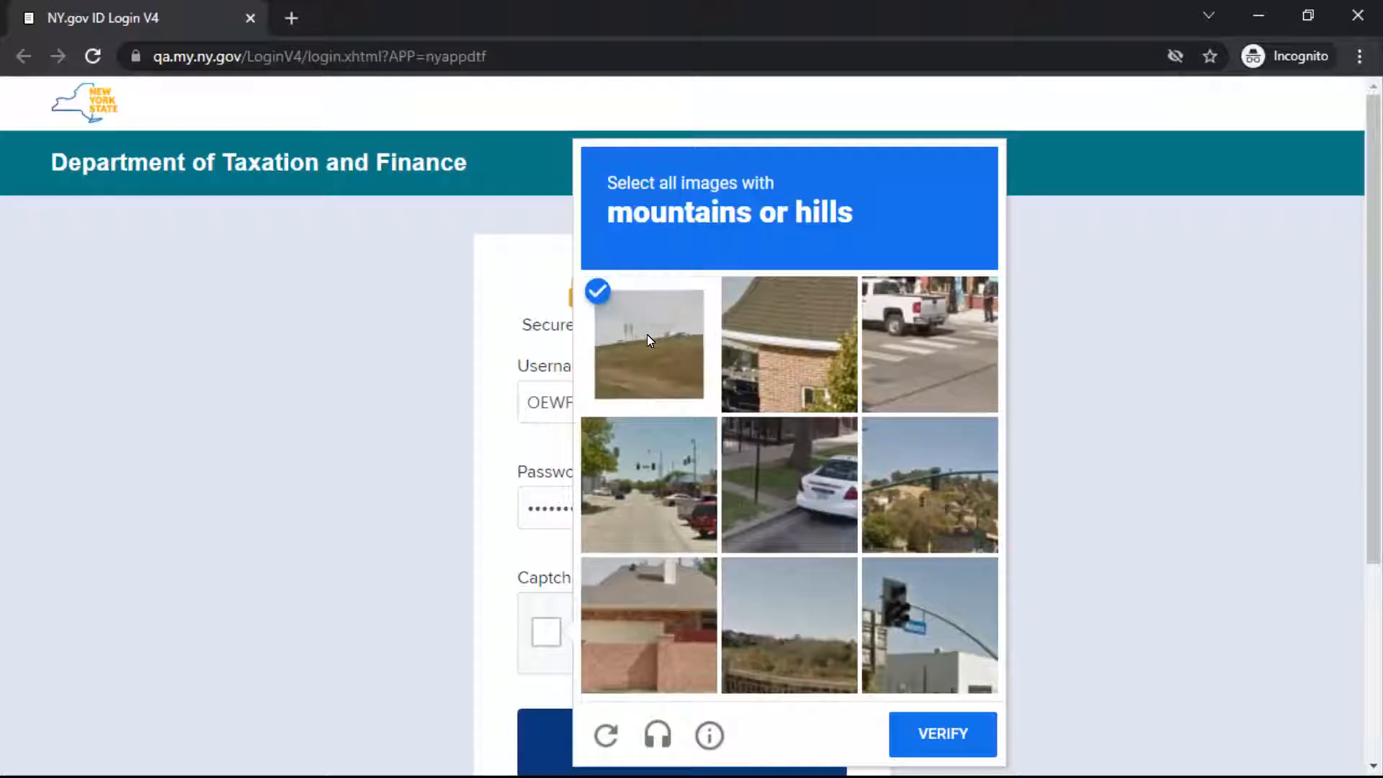
pyautogui.click(929, 490)
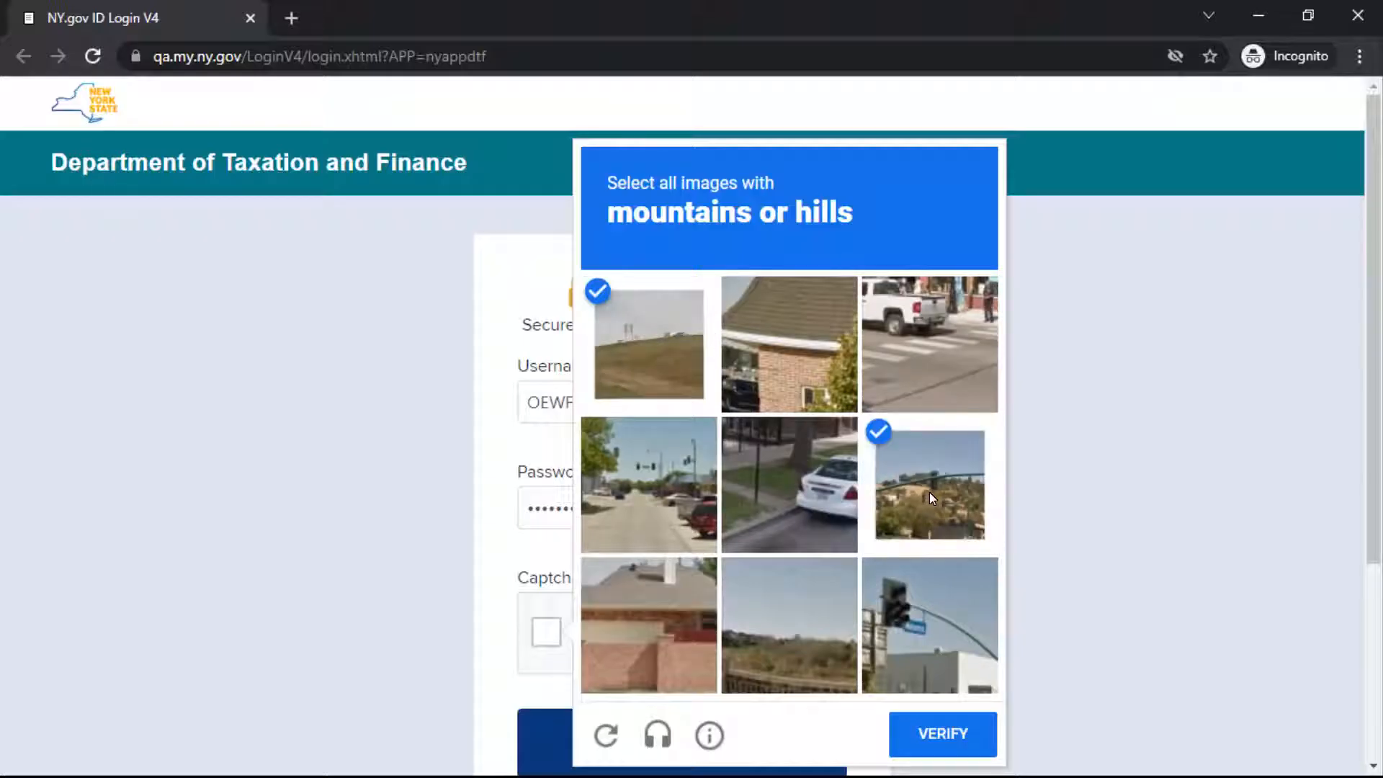
pyautogui.click(785, 620)
pyautogui.click(949, 735)
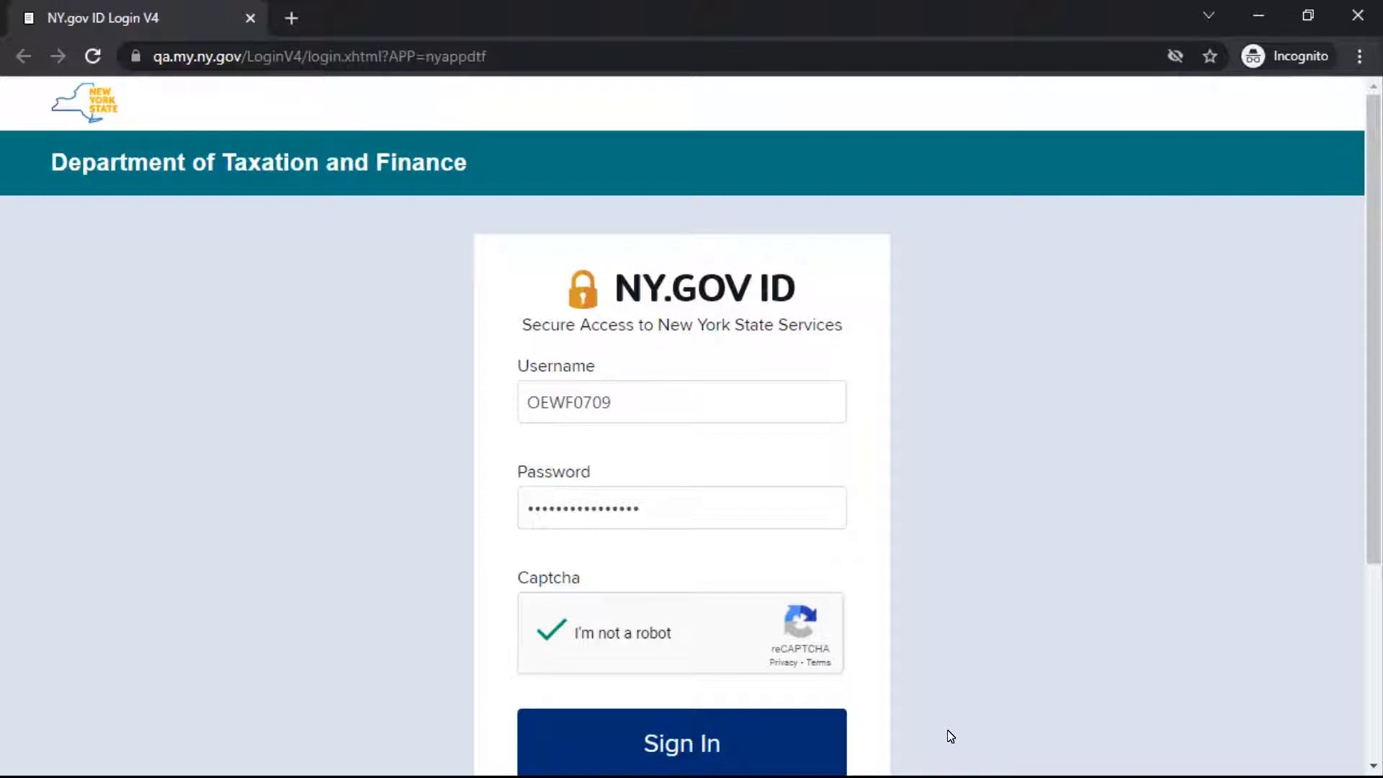
pyautogui.click(680, 742)
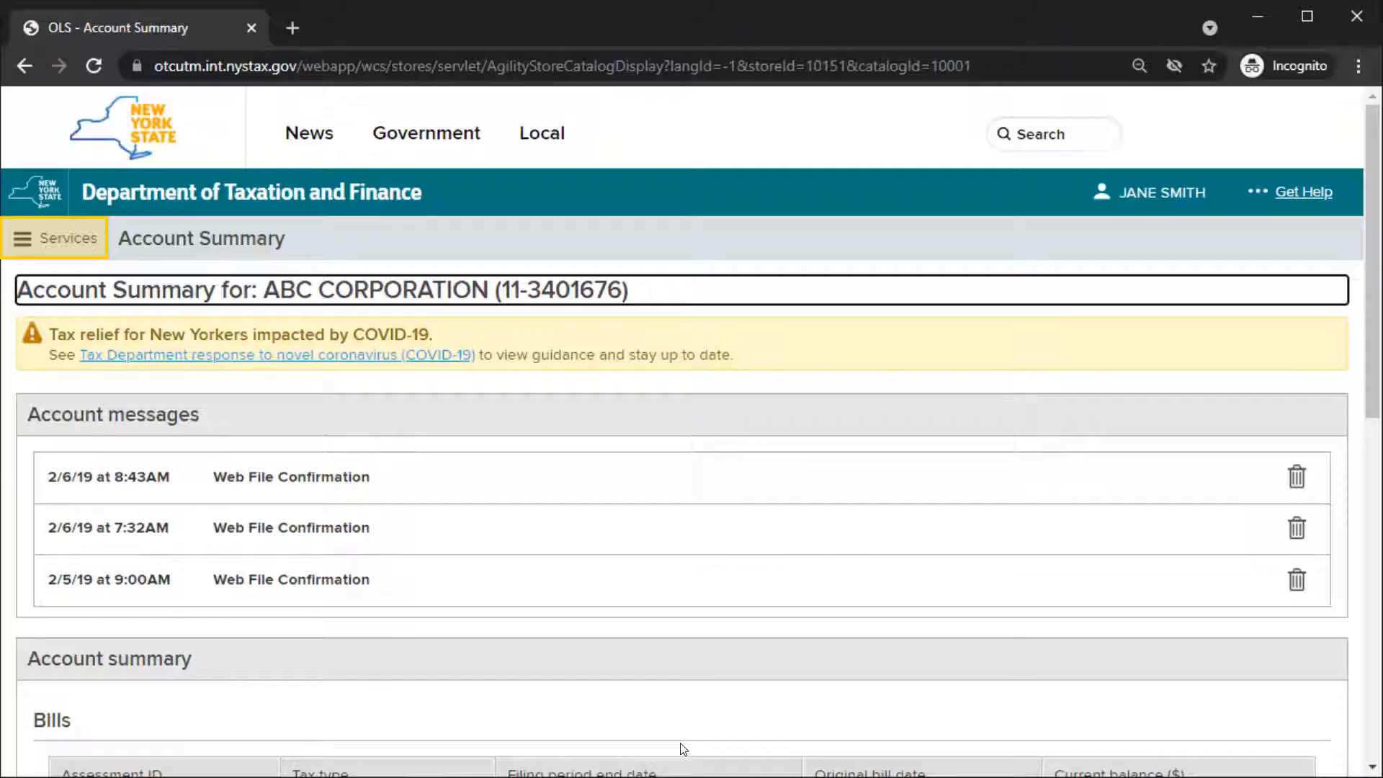
# Step: Open the Sales tax web file service from the Sales tax - file and pay services
pyautogui.click(29, 245)
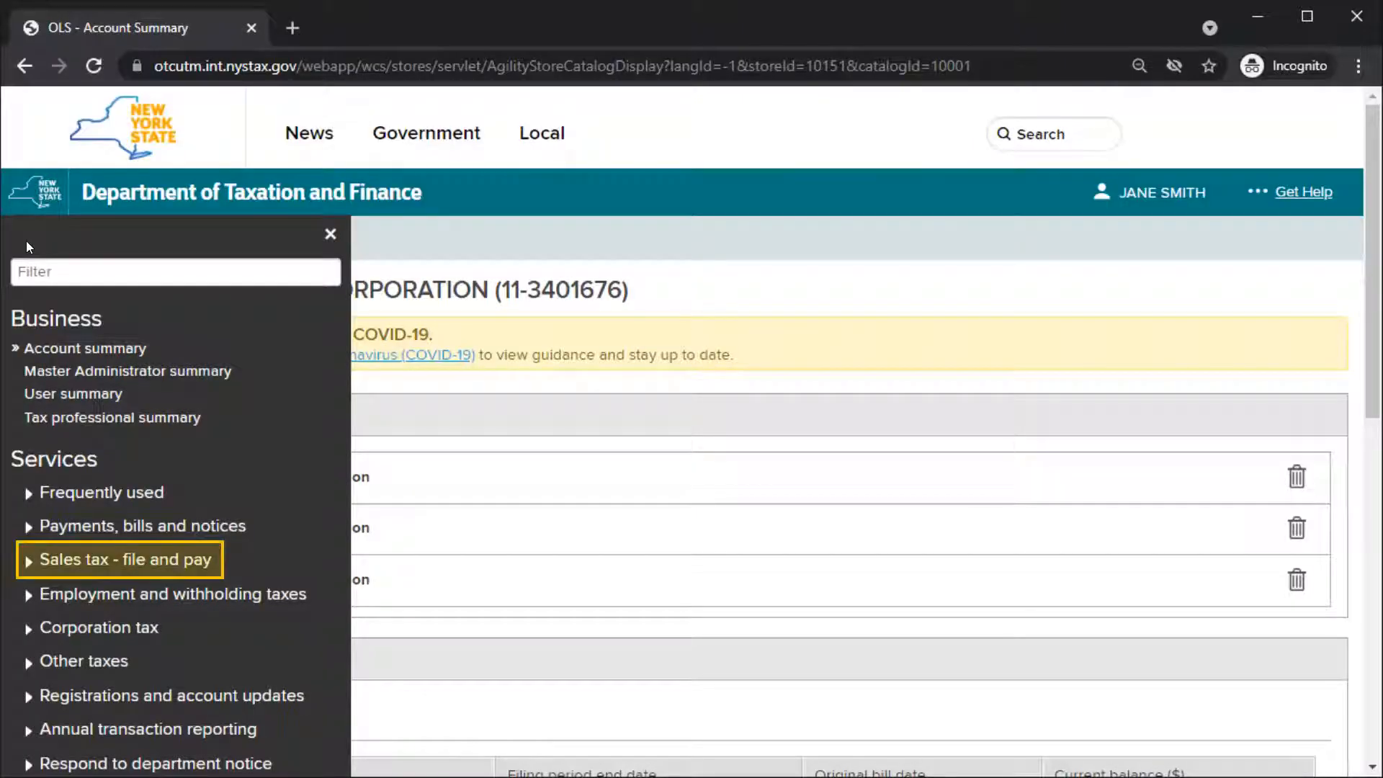
pyautogui.click(27, 559)
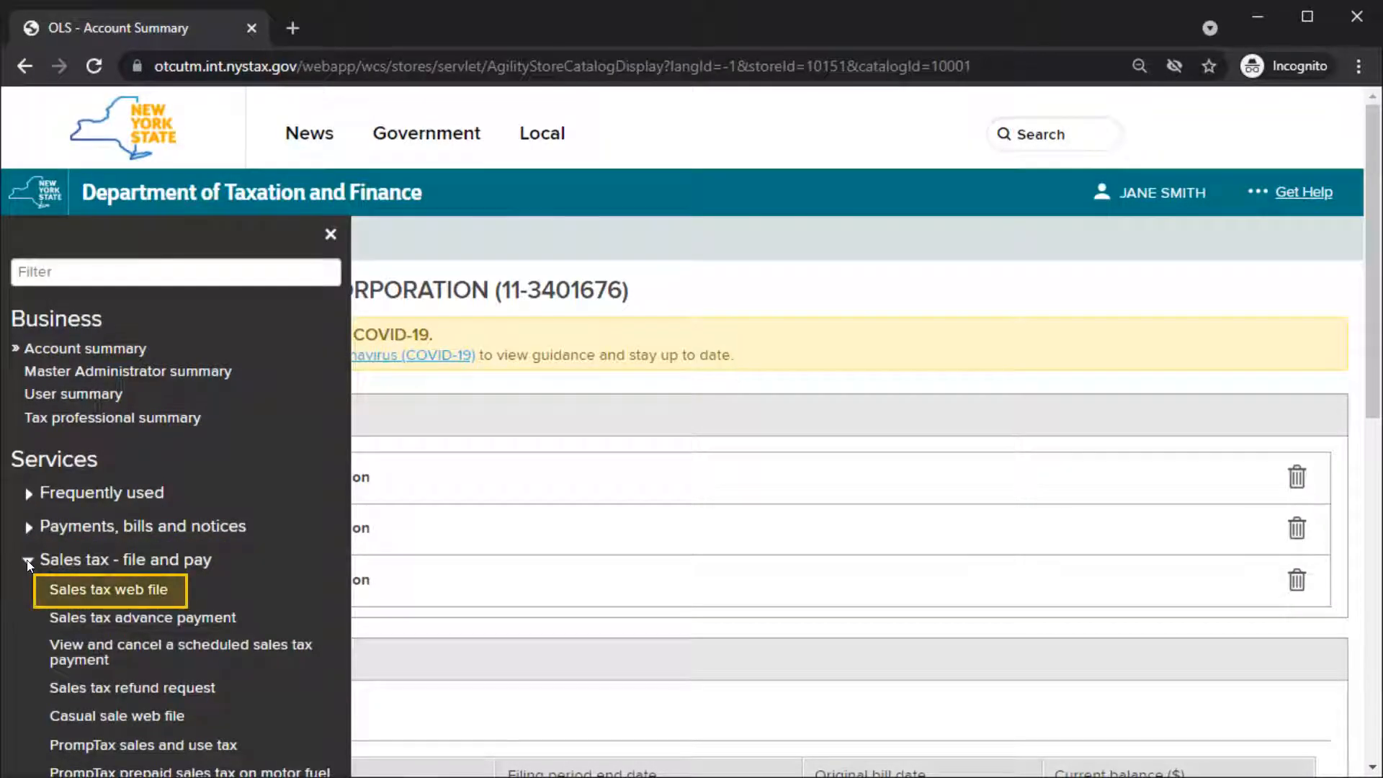
pyautogui.click(166, 585)
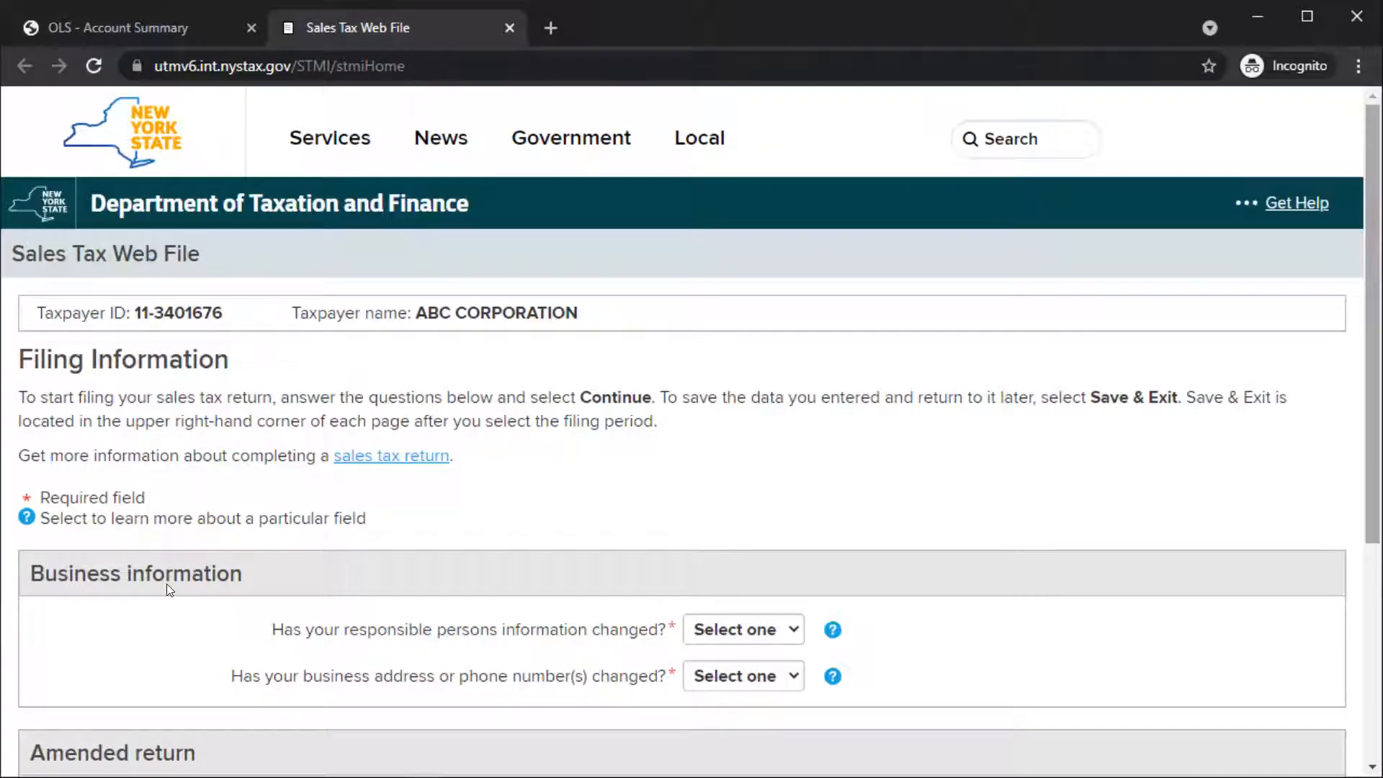
# Step: Answer No to the business information questions on changed responsible persons information and changed business address or phone numbers
pyautogui.scroll(-2, 1339, 314)
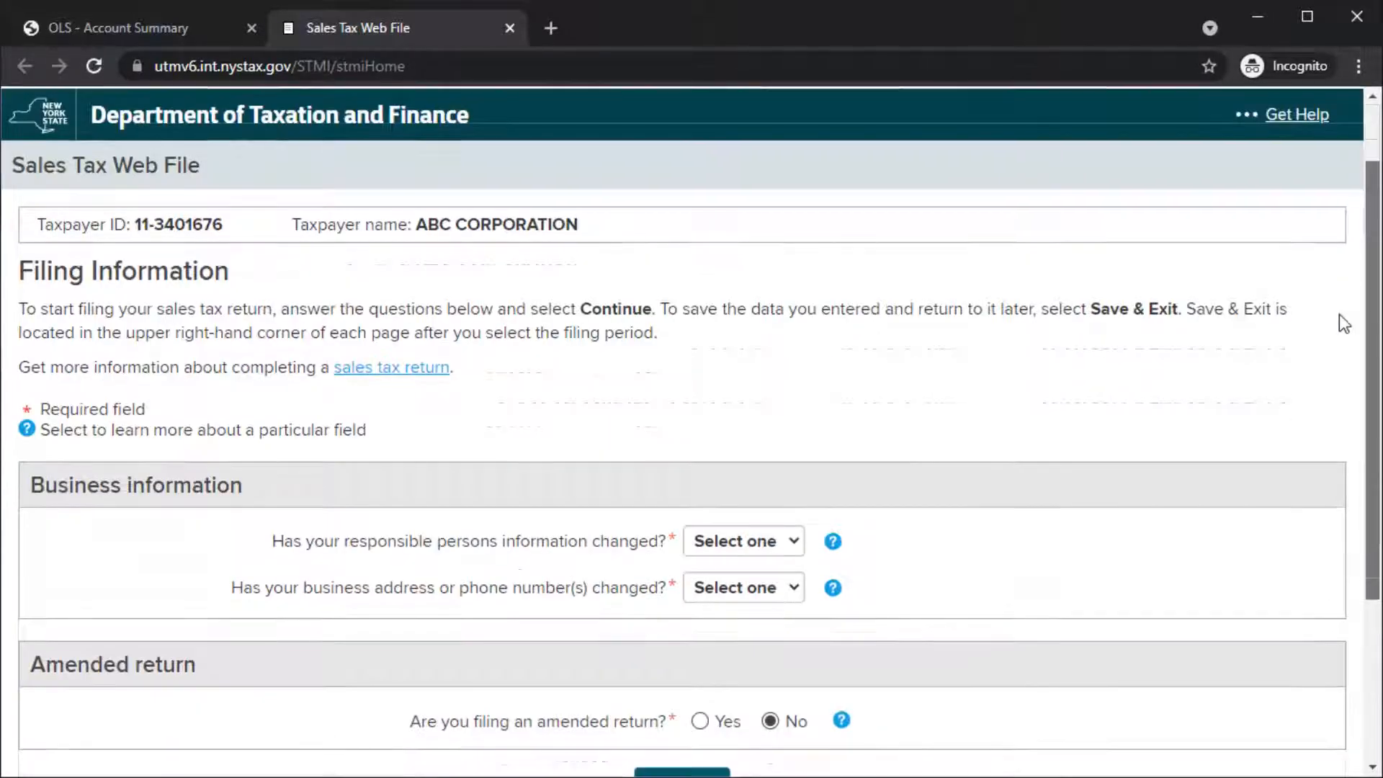
pyautogui.scroll(-1, 1320, 389)
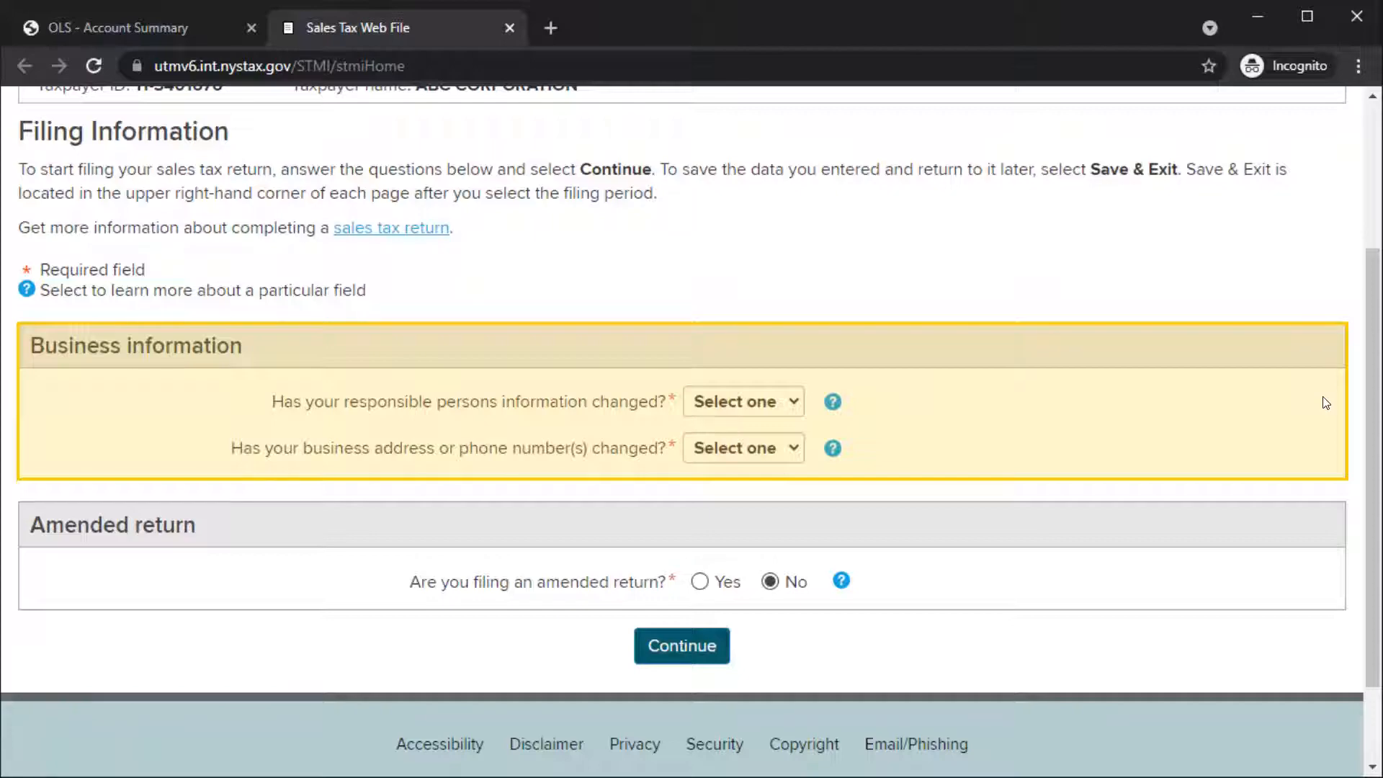
pyautogui.click(795, 402)
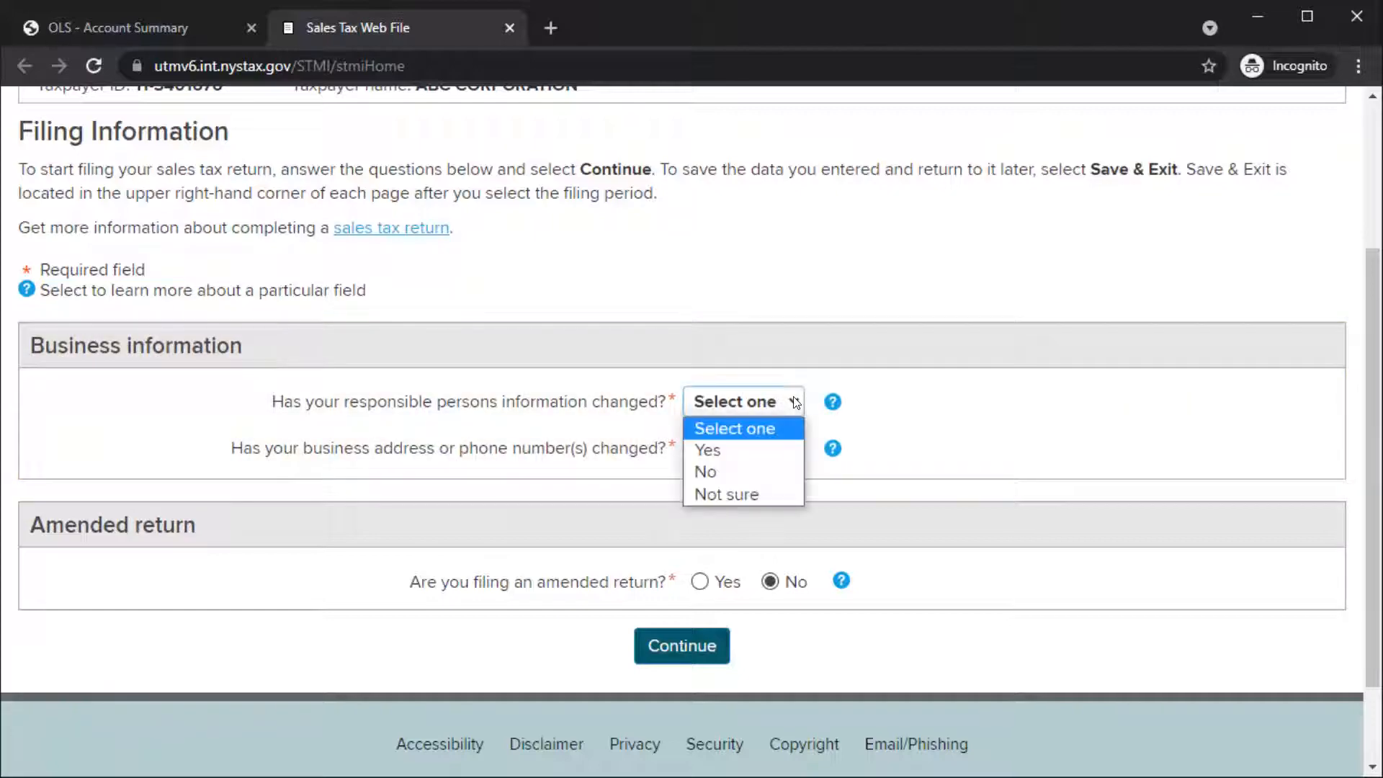
pyautogui.click(787, 473)
pyautogui.click(799, 445)
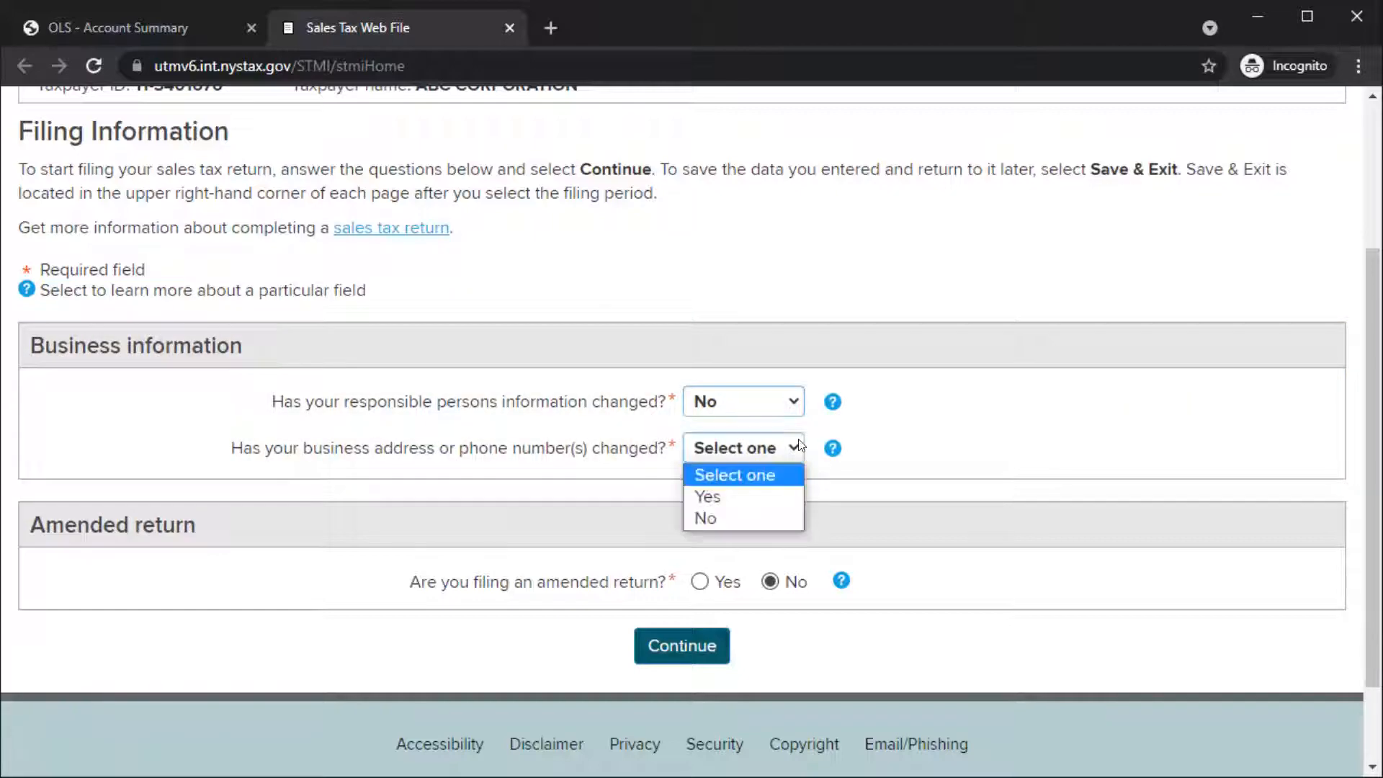
pyautogui.click(779, 519)
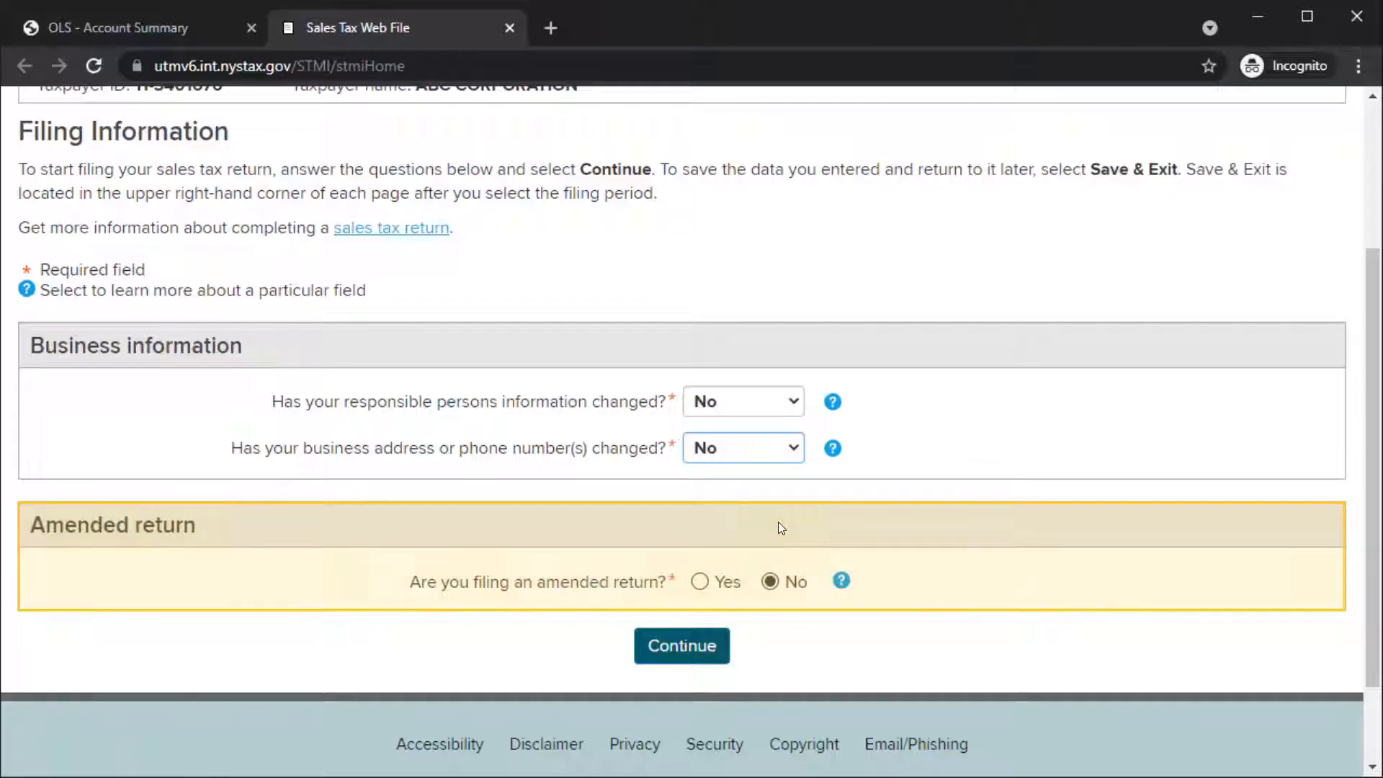
pyautogui.click(699, 582)
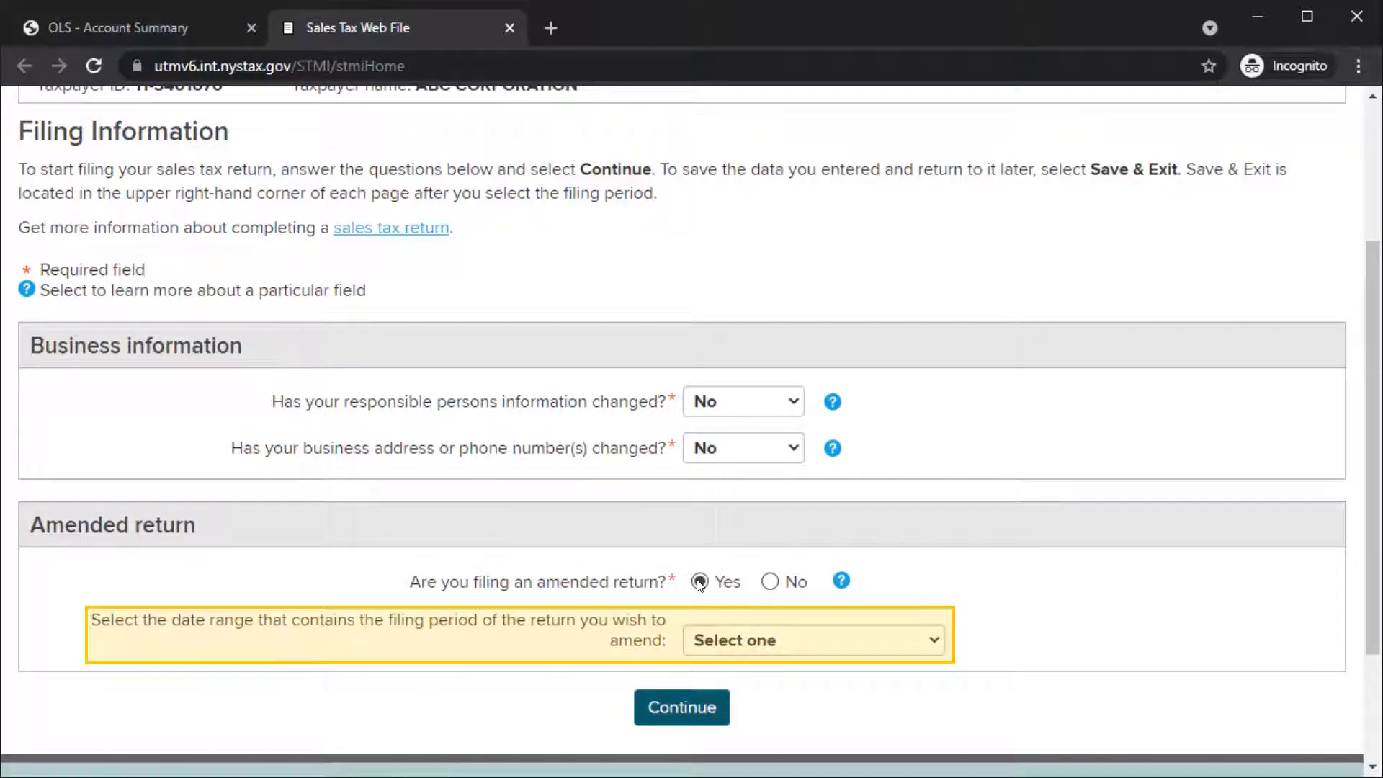
pyautogui.click(933, 639)
pyautogui.click(985, 621)
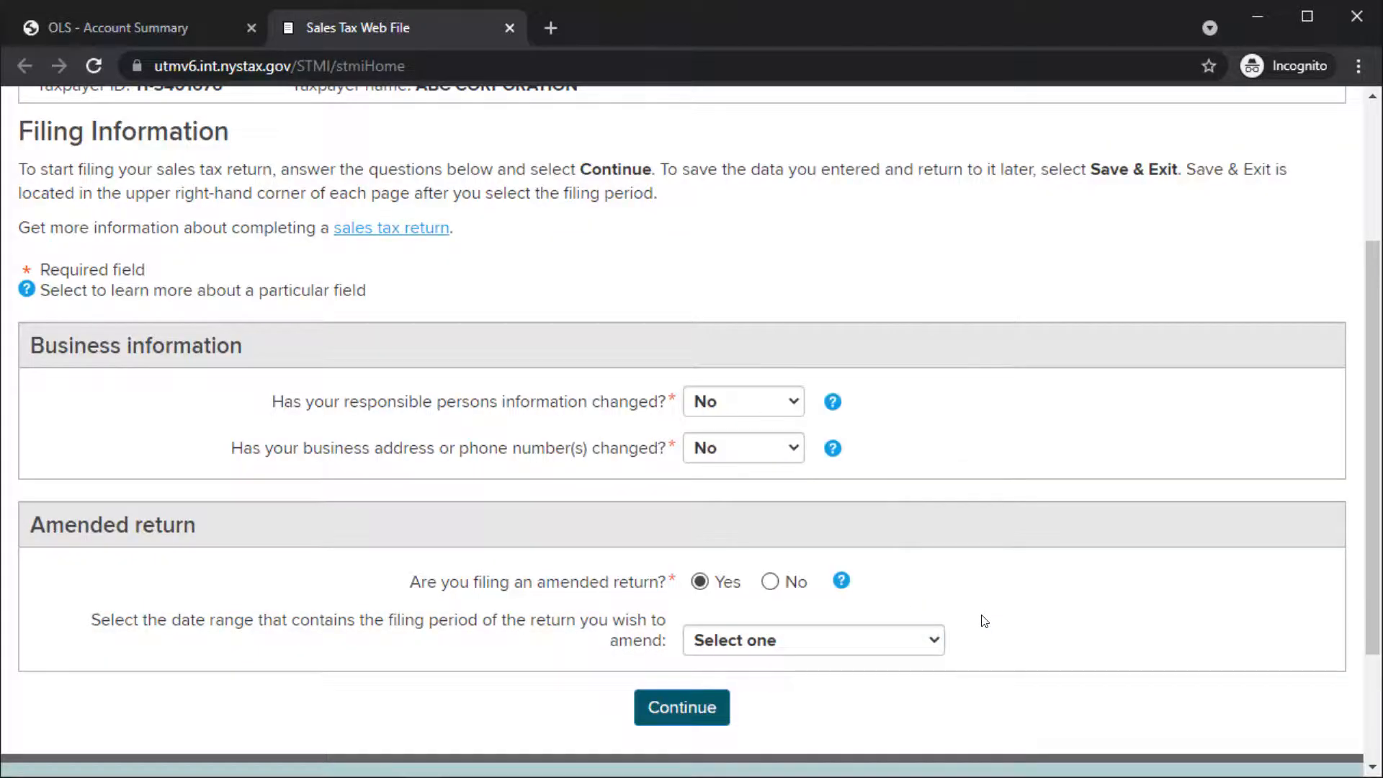
pyautogui.click(770, 582)
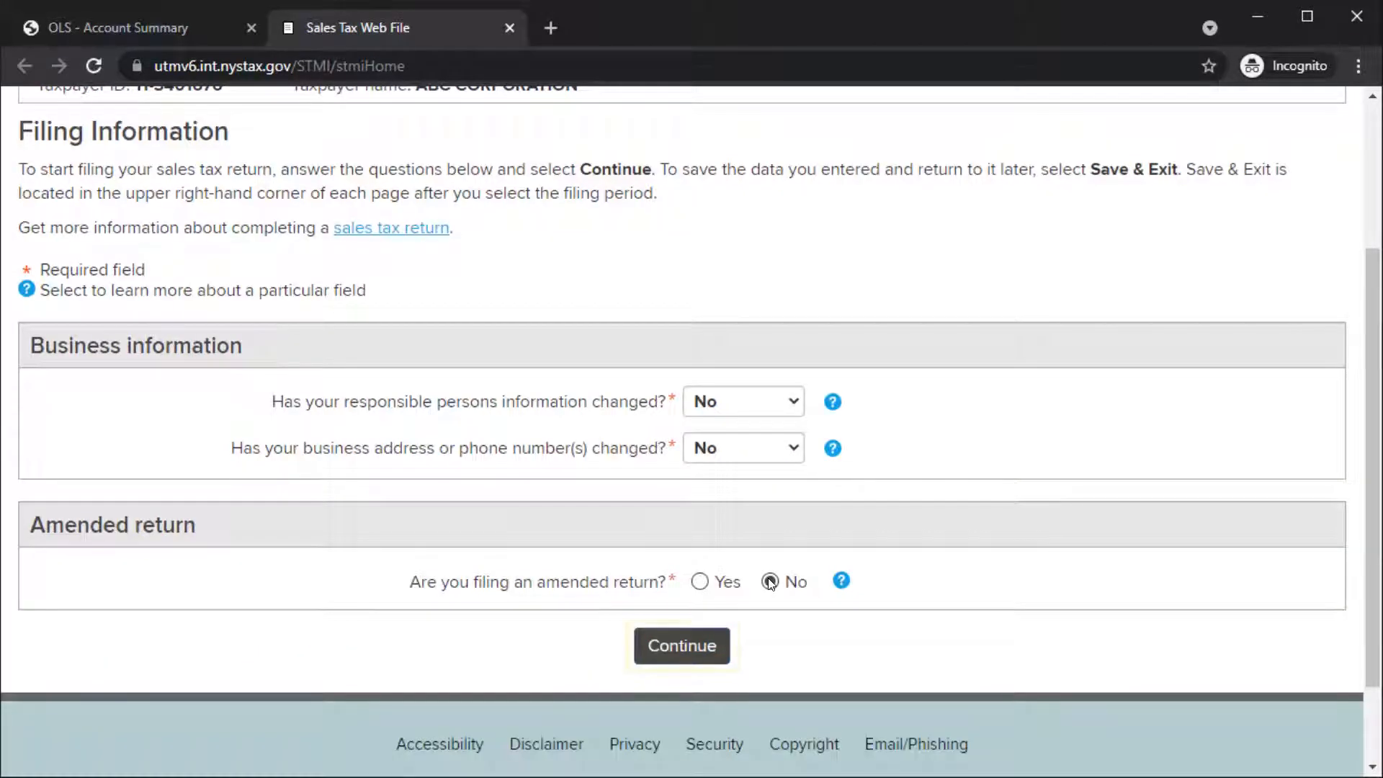
# Step: Continue to form selection and choose the current Quarterly Sales and Use Tax Return (ST-100) for June 2021 - August 2021
pyautogui.click(679, 640)
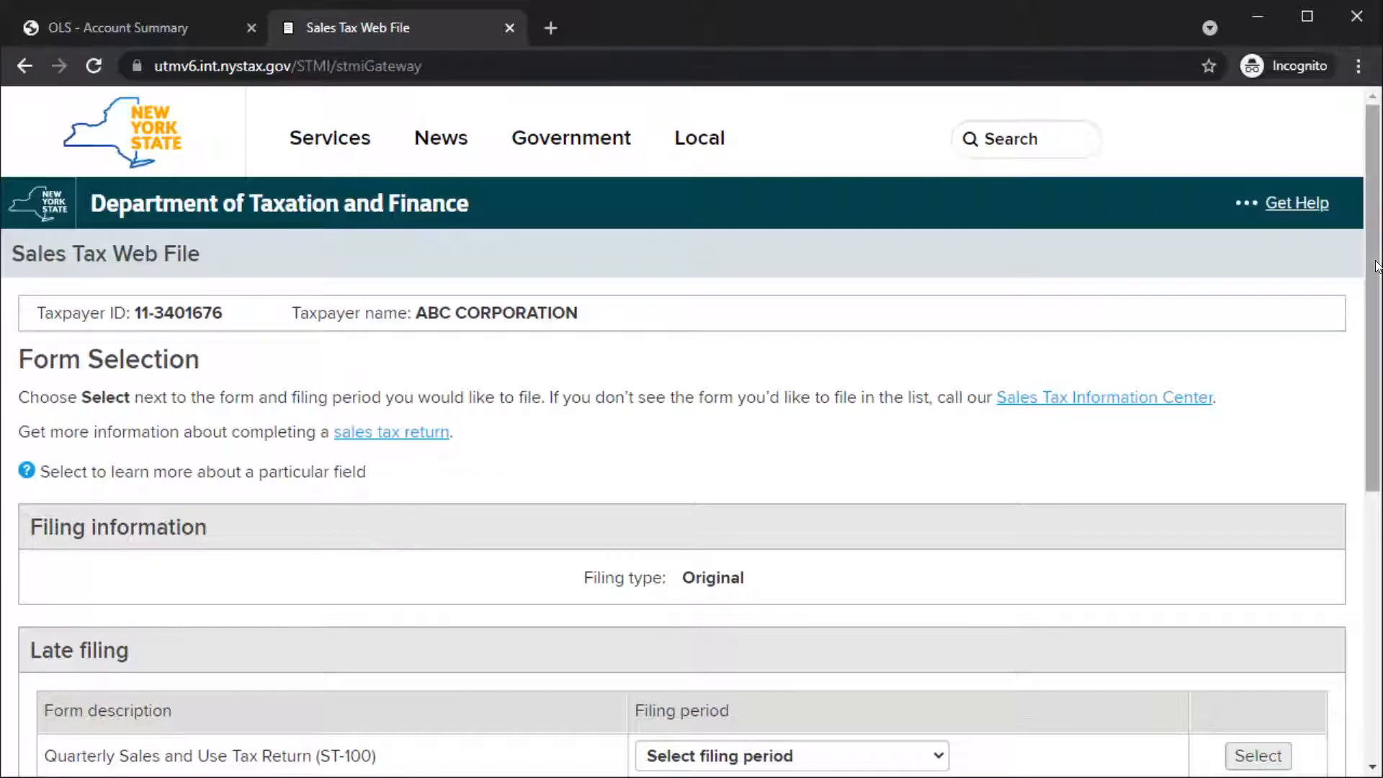
pyautogui.scroll(-3, 679, 640)
pyautogui.scroll(-2, 692, 433)
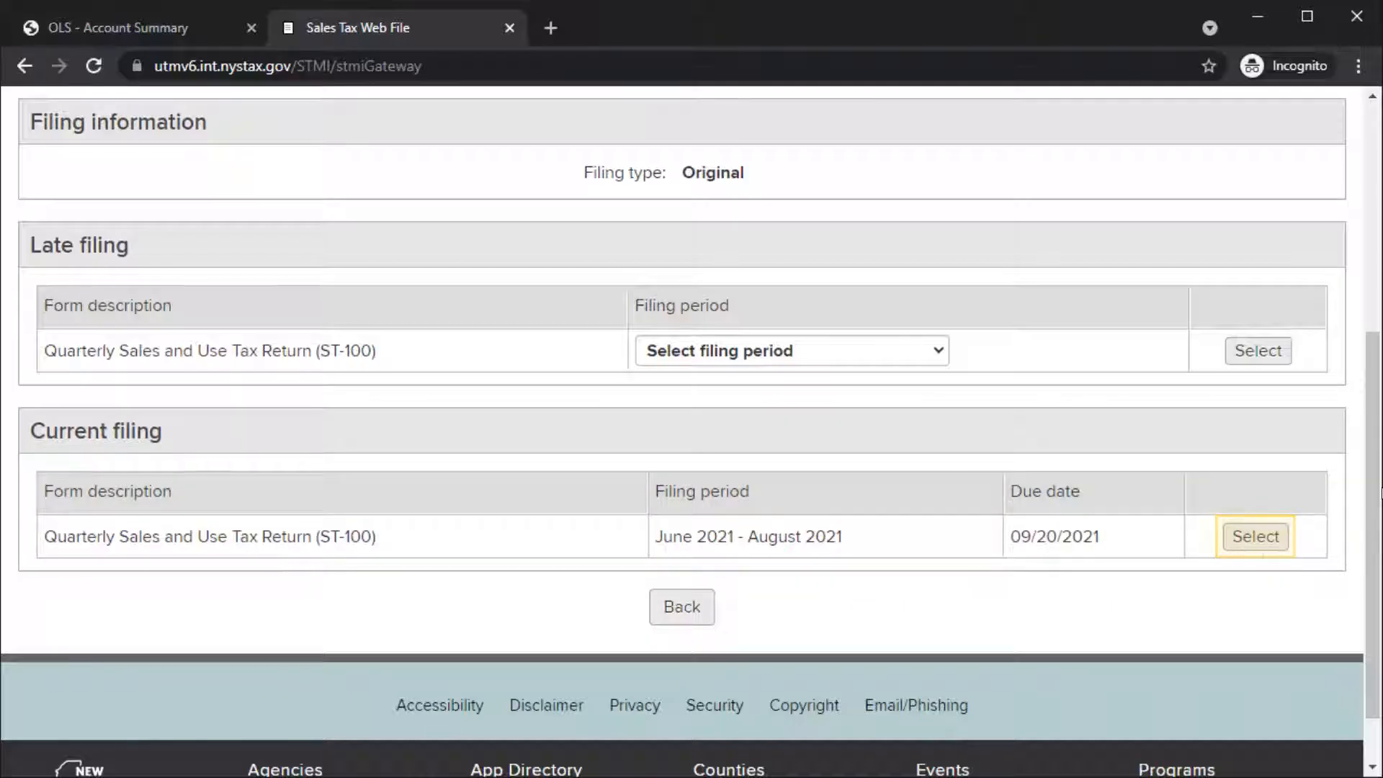
pyautogui.click(1245, 536)
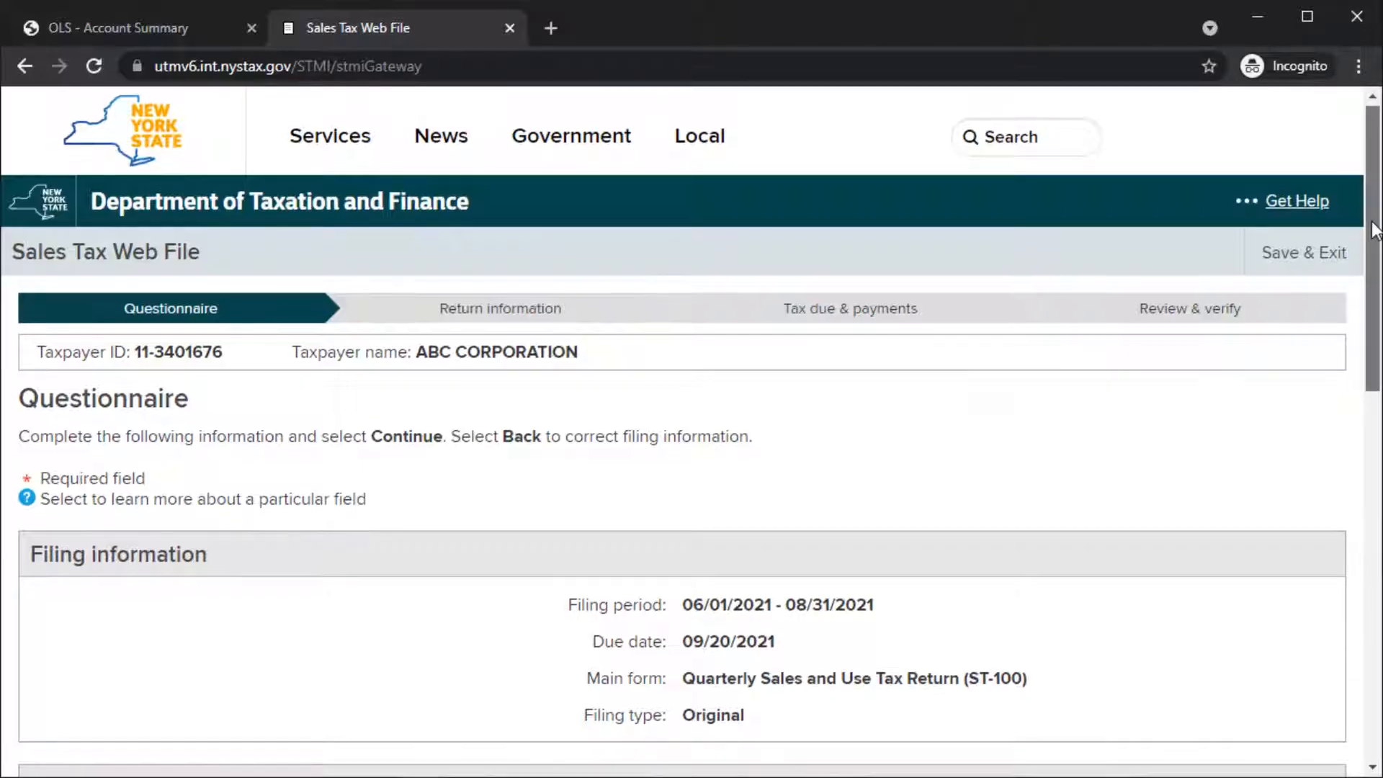
# Step: Enter gross sales of 15000 and non-taxable sales of 0 for this filing period
pyautogui.moveTo(1374, 213); pyautogui.dragTo(1377, 485)
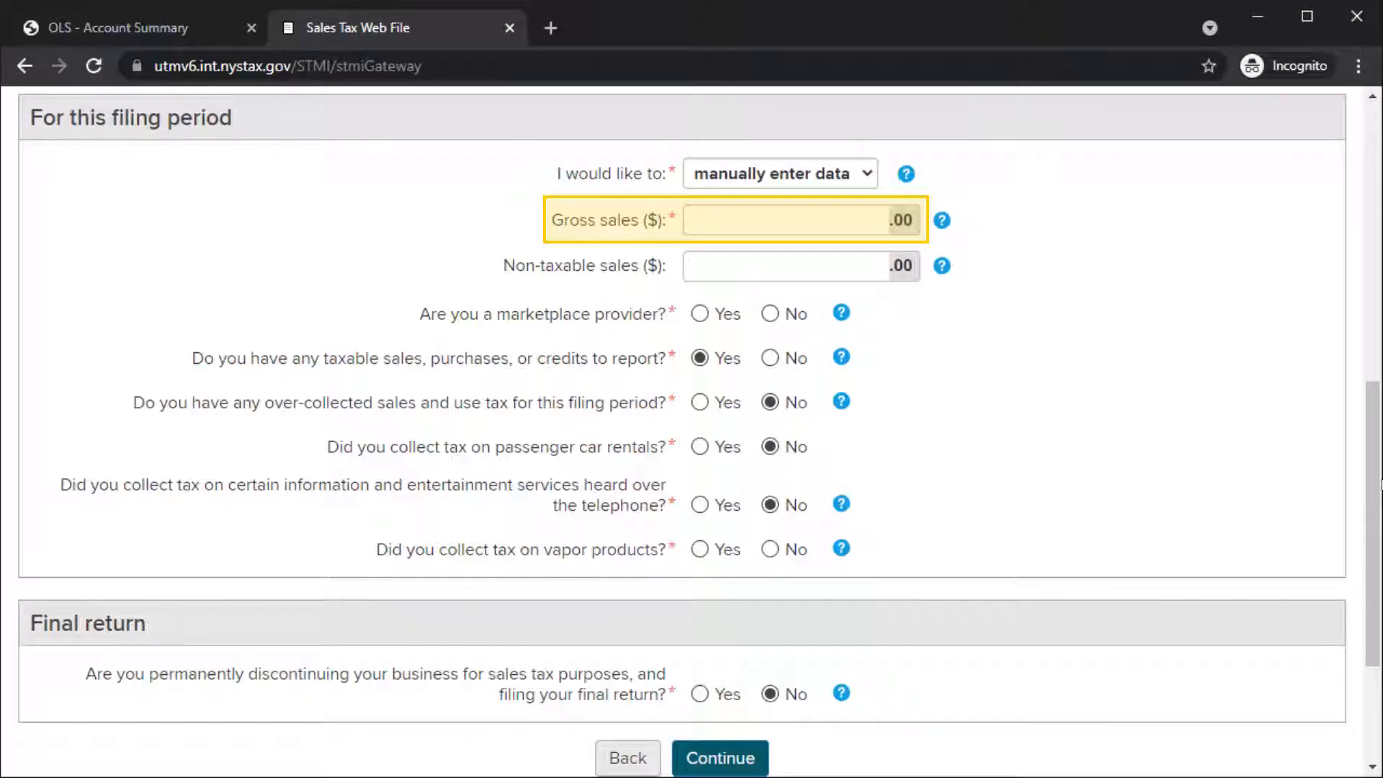
pyautogui.click(875, 217)
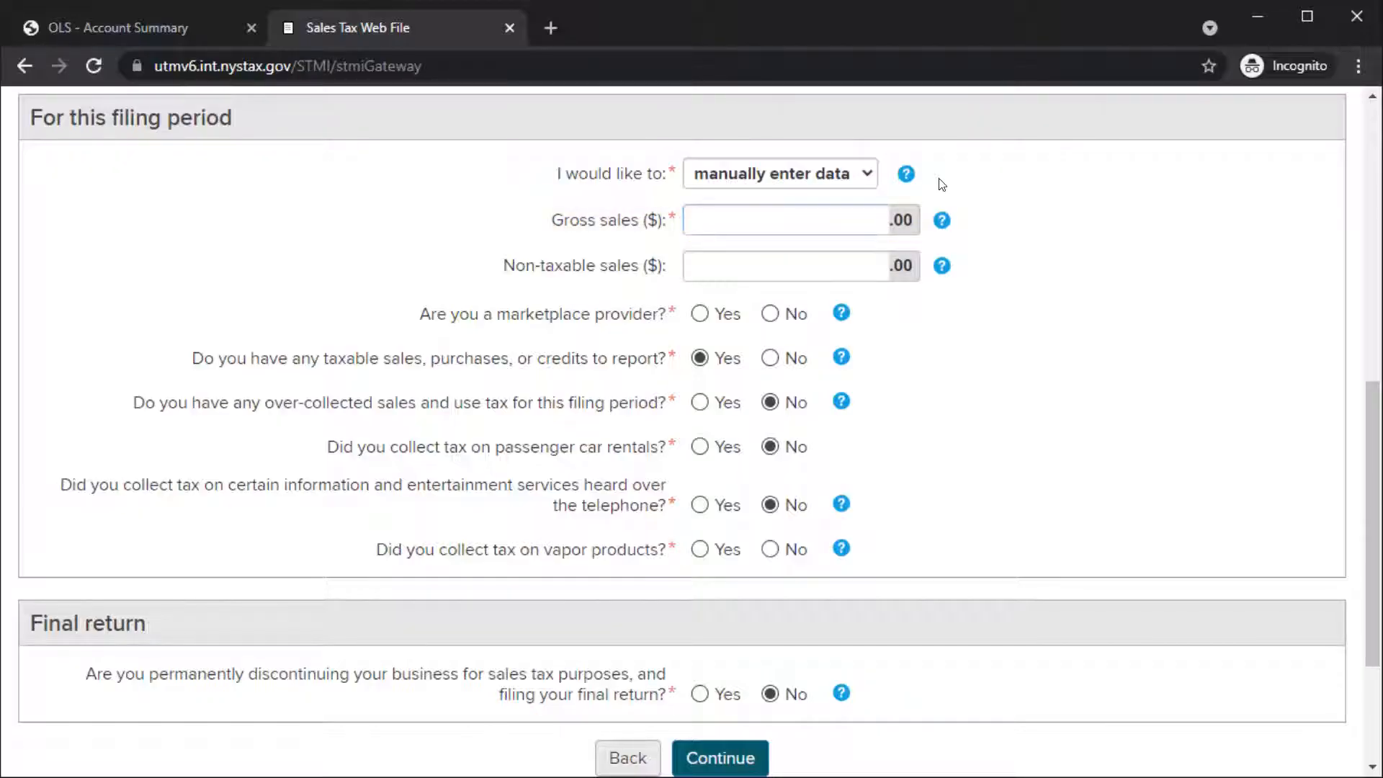
pyautogui.write('15000')
pyautogui.click(874, 261)
pyautogui.write('0')
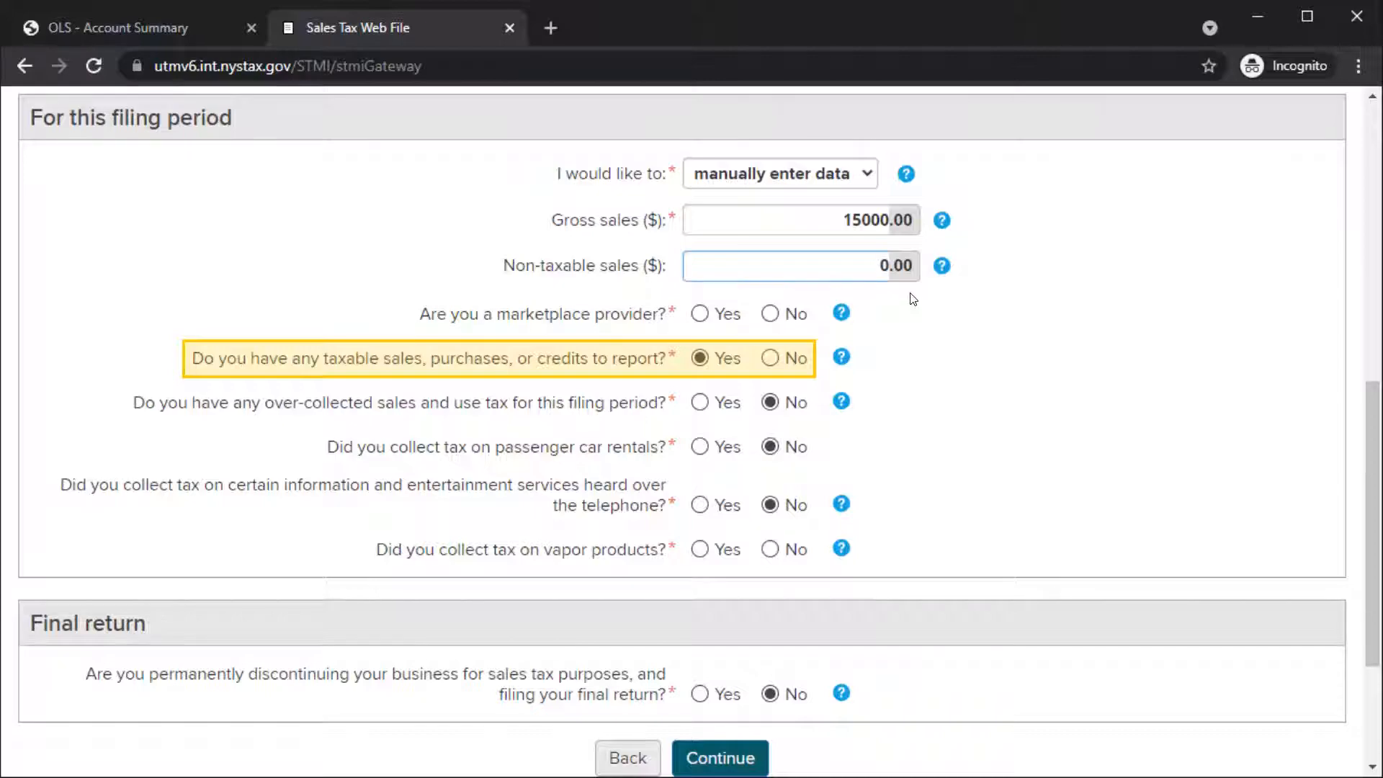
# Step: Answer No to being a marketplace provider, collecting tax on vapor products, and filing a final return
pyautogui.click(784, 314)
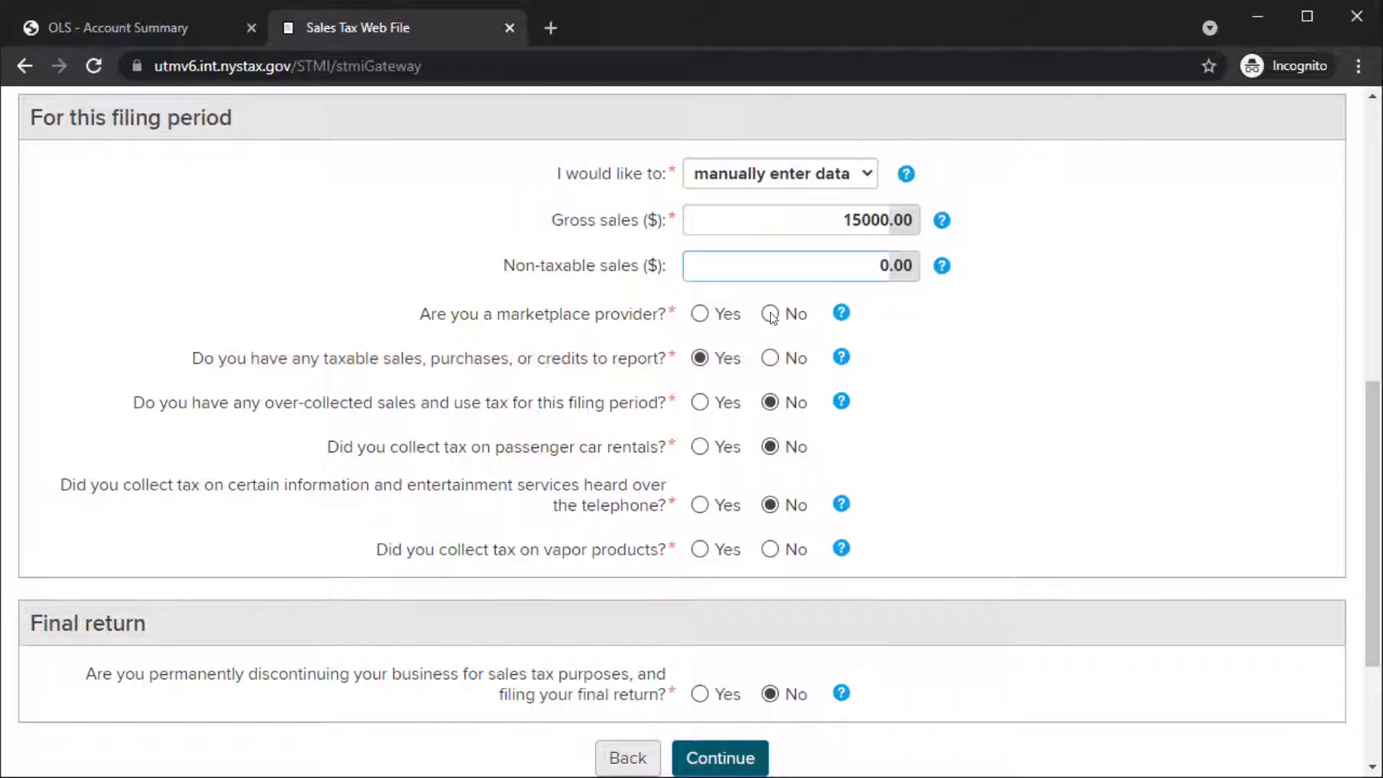
pyautogui.click(768, 551)
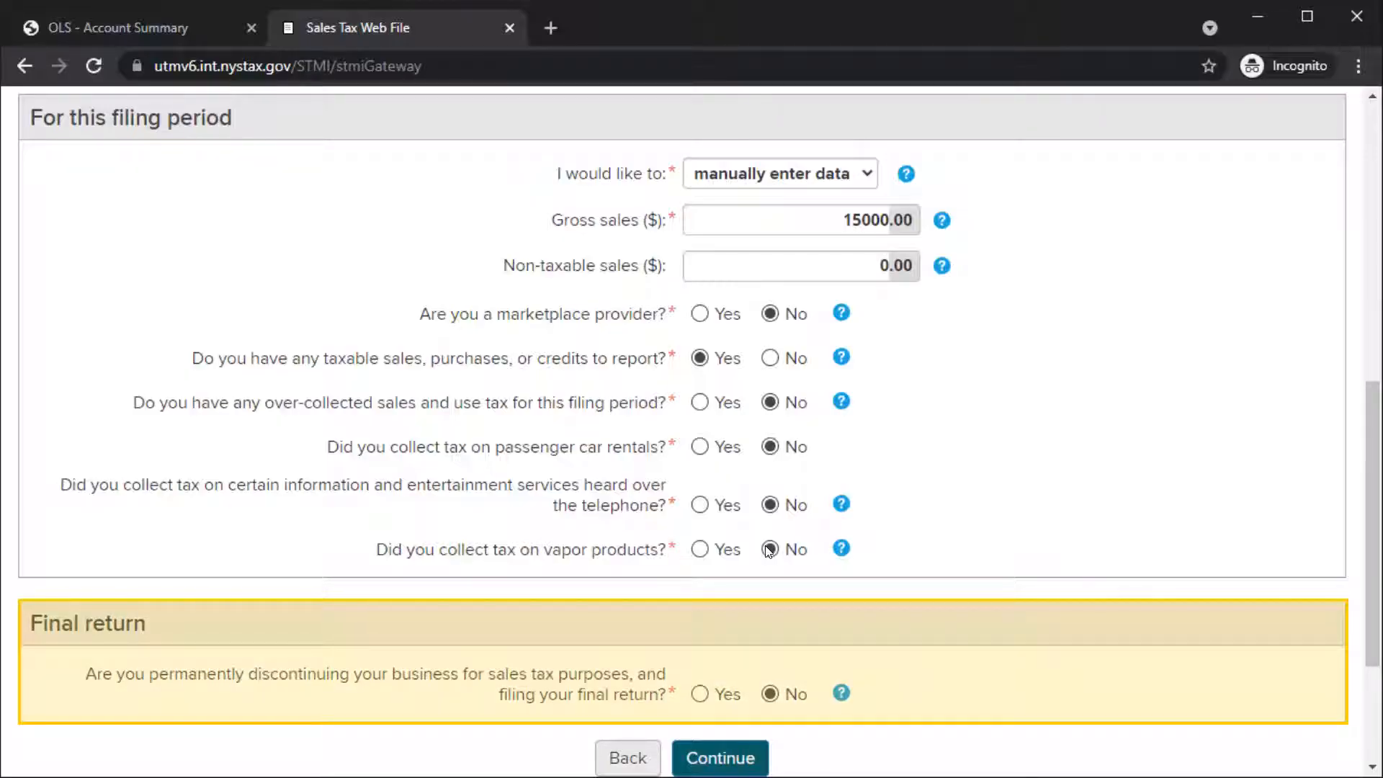
pyautogui.click(699, 694)
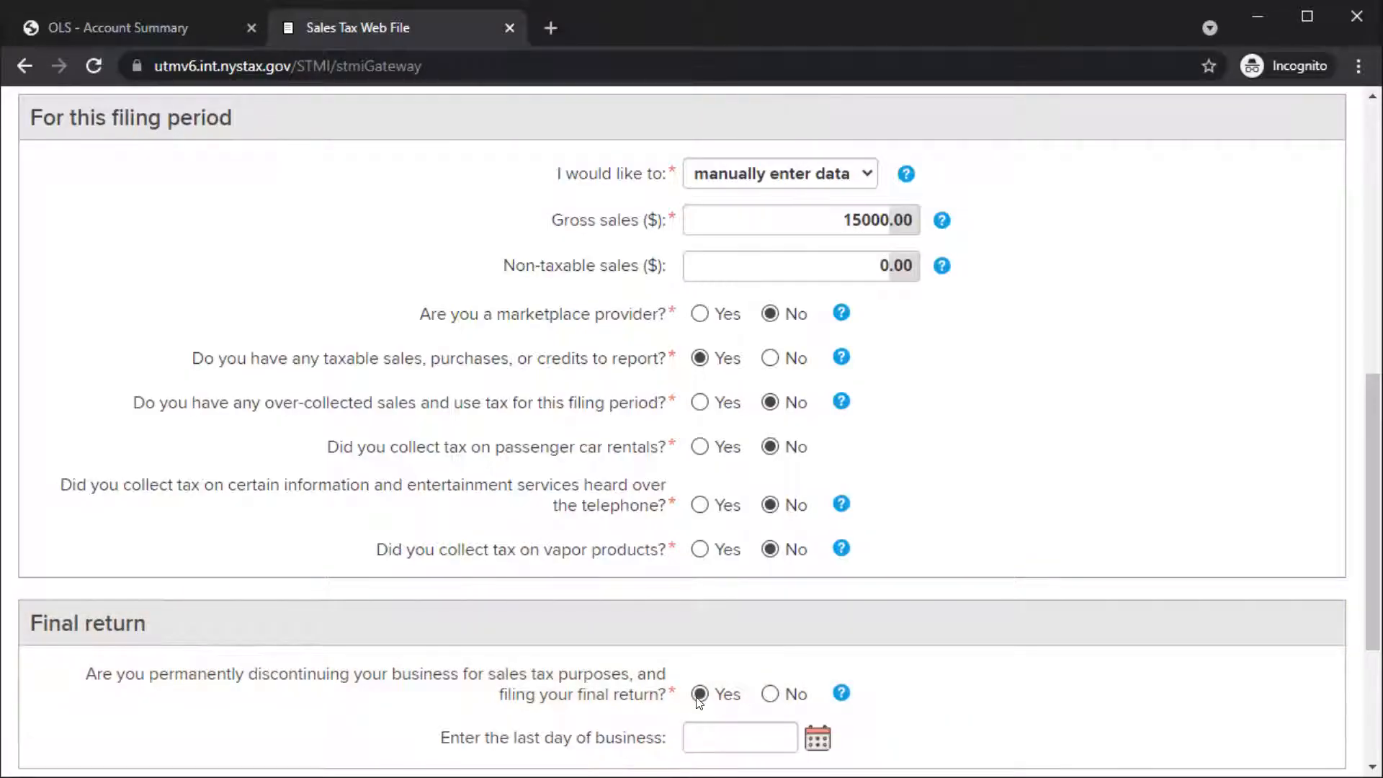
pyautogui.click(769, 695)
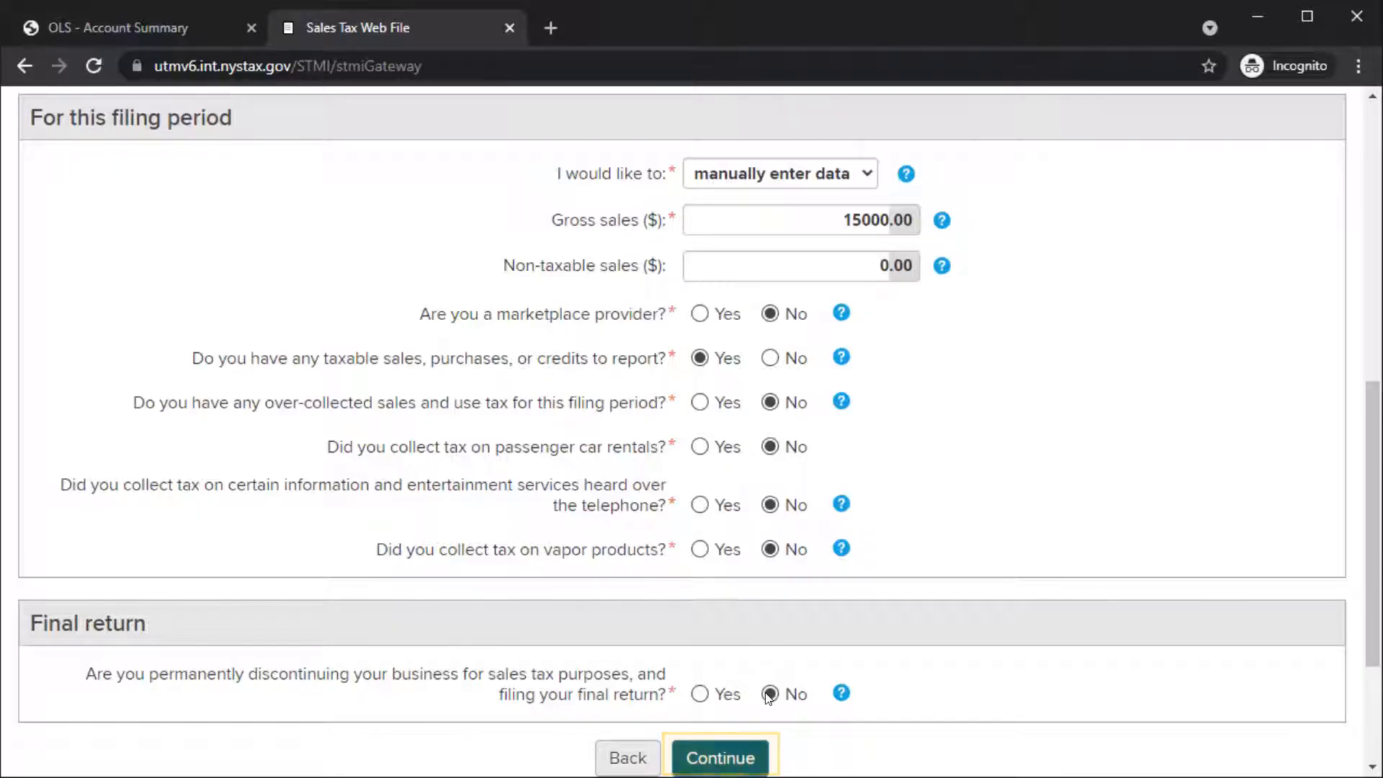
# Step: Continue to the return summary and open the Main Form task
pyautogui.click(734, 755)
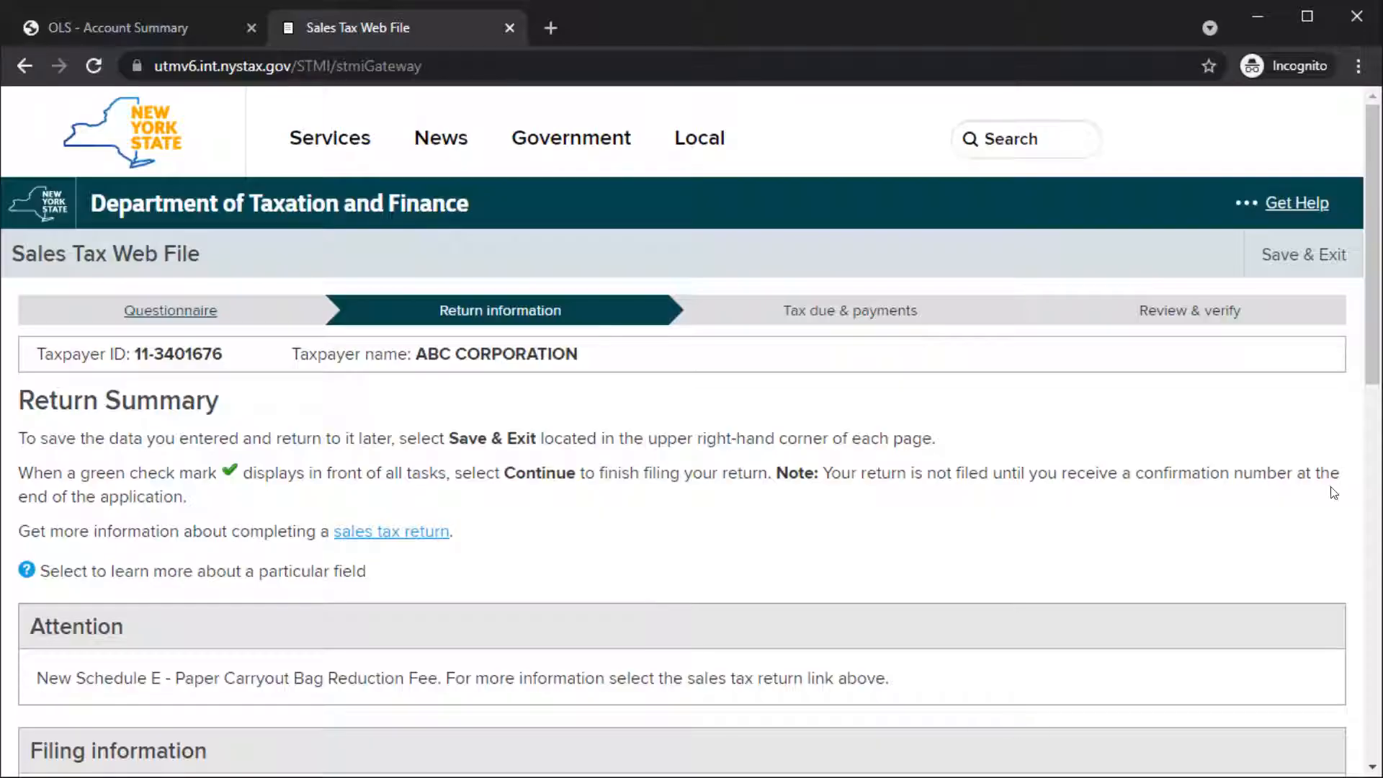
pyautogui.moveTo(1376, 299); pyautogui.dragTo(1381, 588)
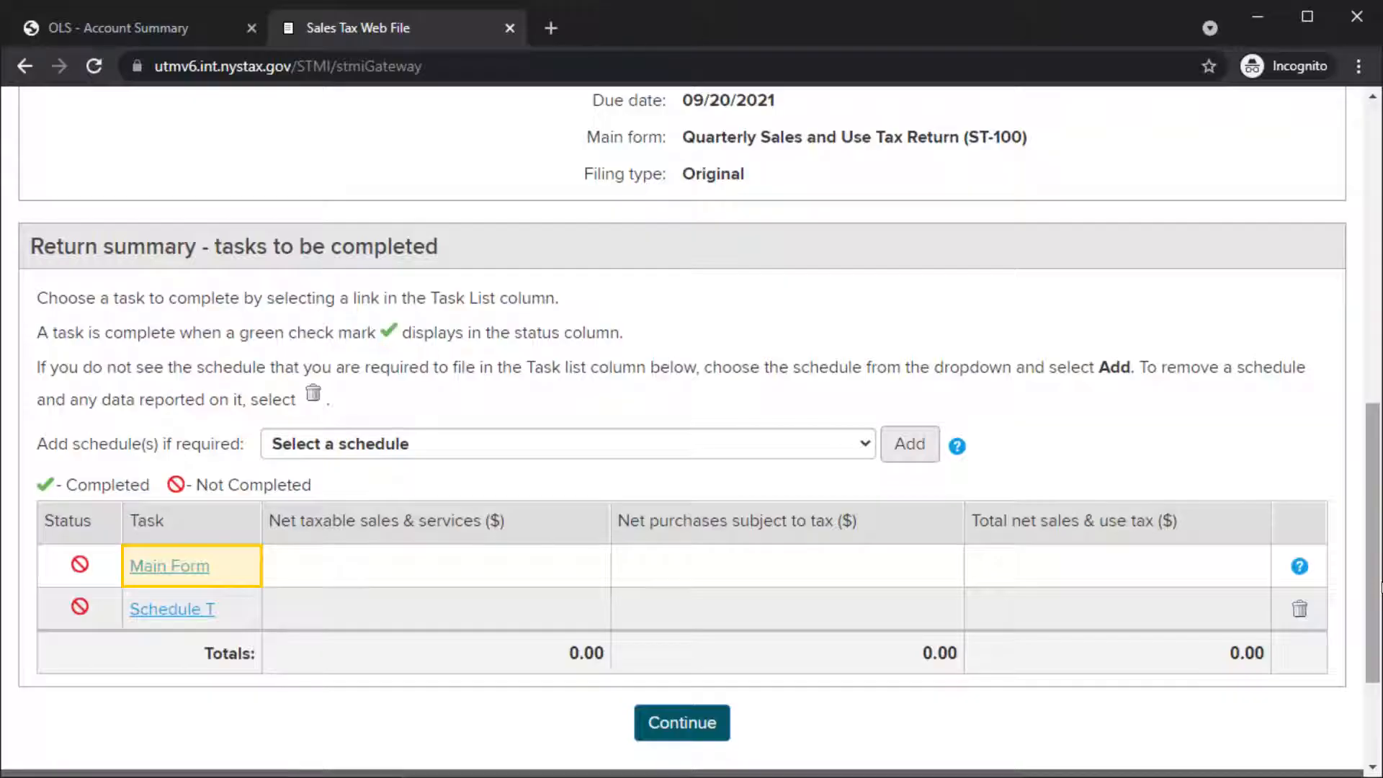
pyautogui.click(168, 569)
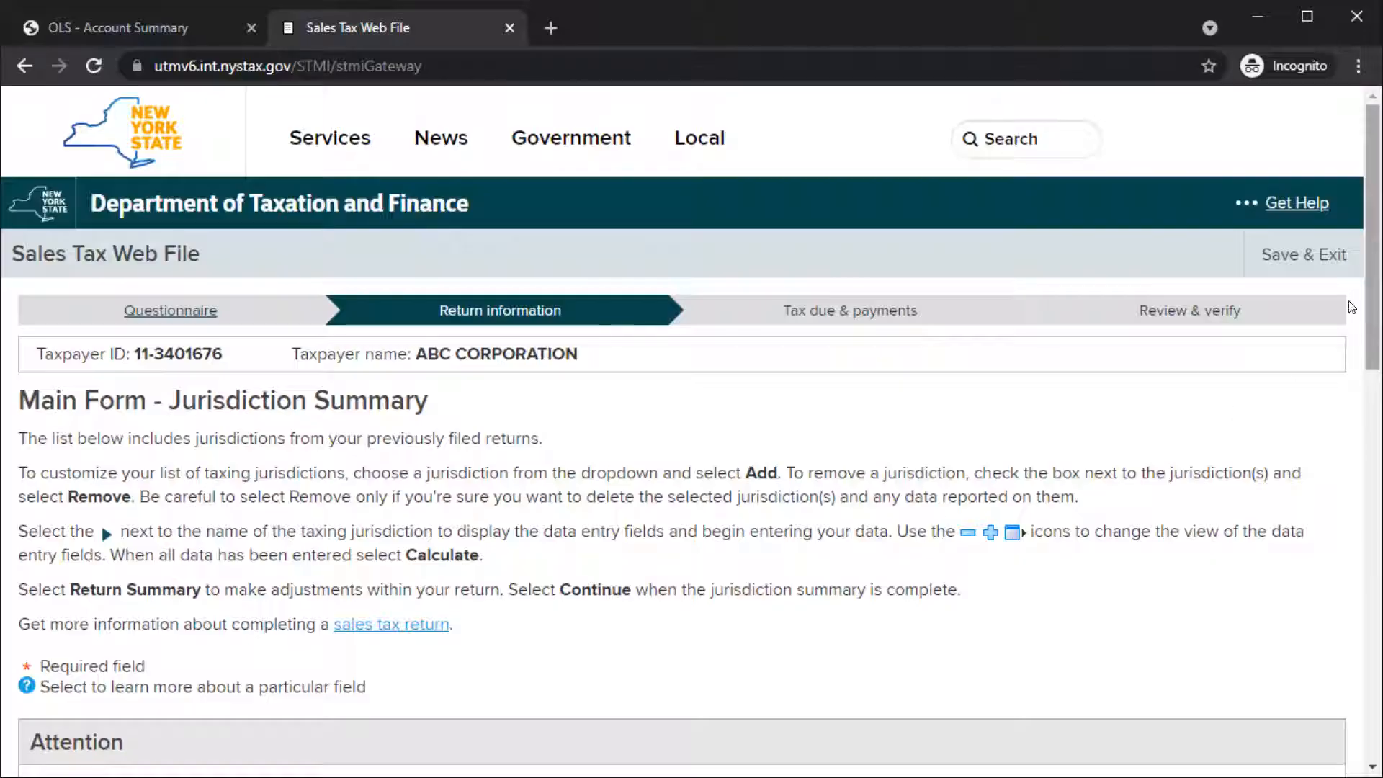
# Step: Add Broome County to the taxing jurisdictions in the main form's jurisdiction summary
pyautogui.moveTo(1373, 219); pyautogui.dragTo(1367, 335)
pyautogui.moveTo(1346, 426); pyautogui.dragTo(1371, 521)
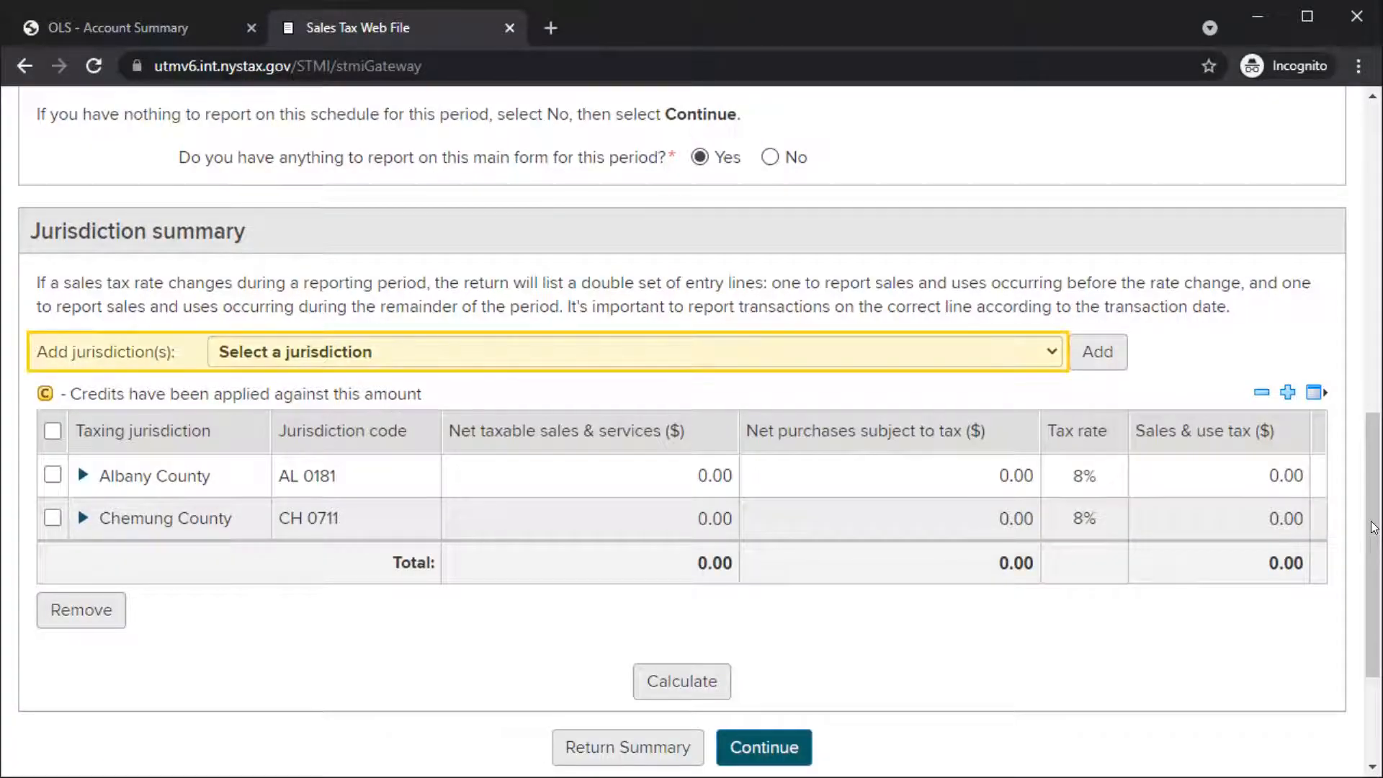
pyautogui.click(1057, 361)
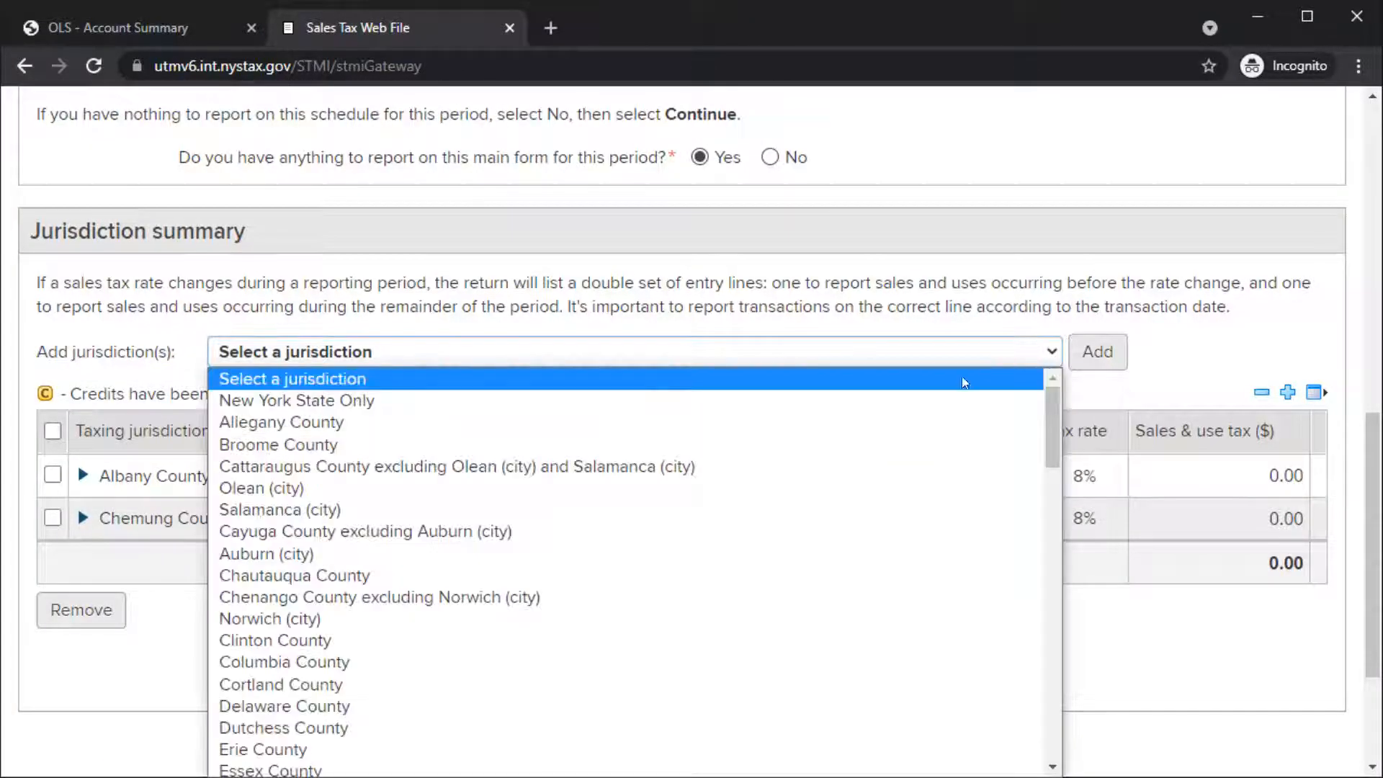
pyautogui.click(931, 441)
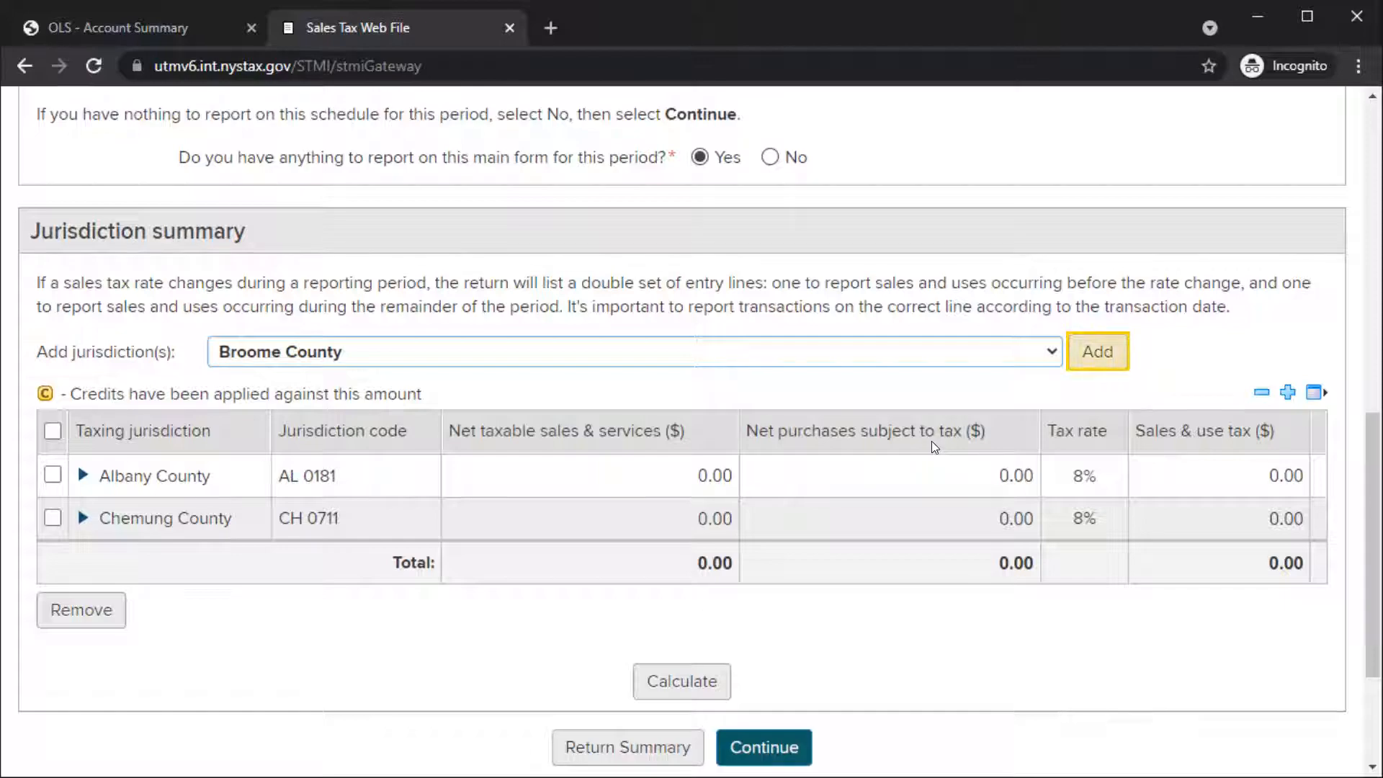
pyautogui.click(1095, 353)
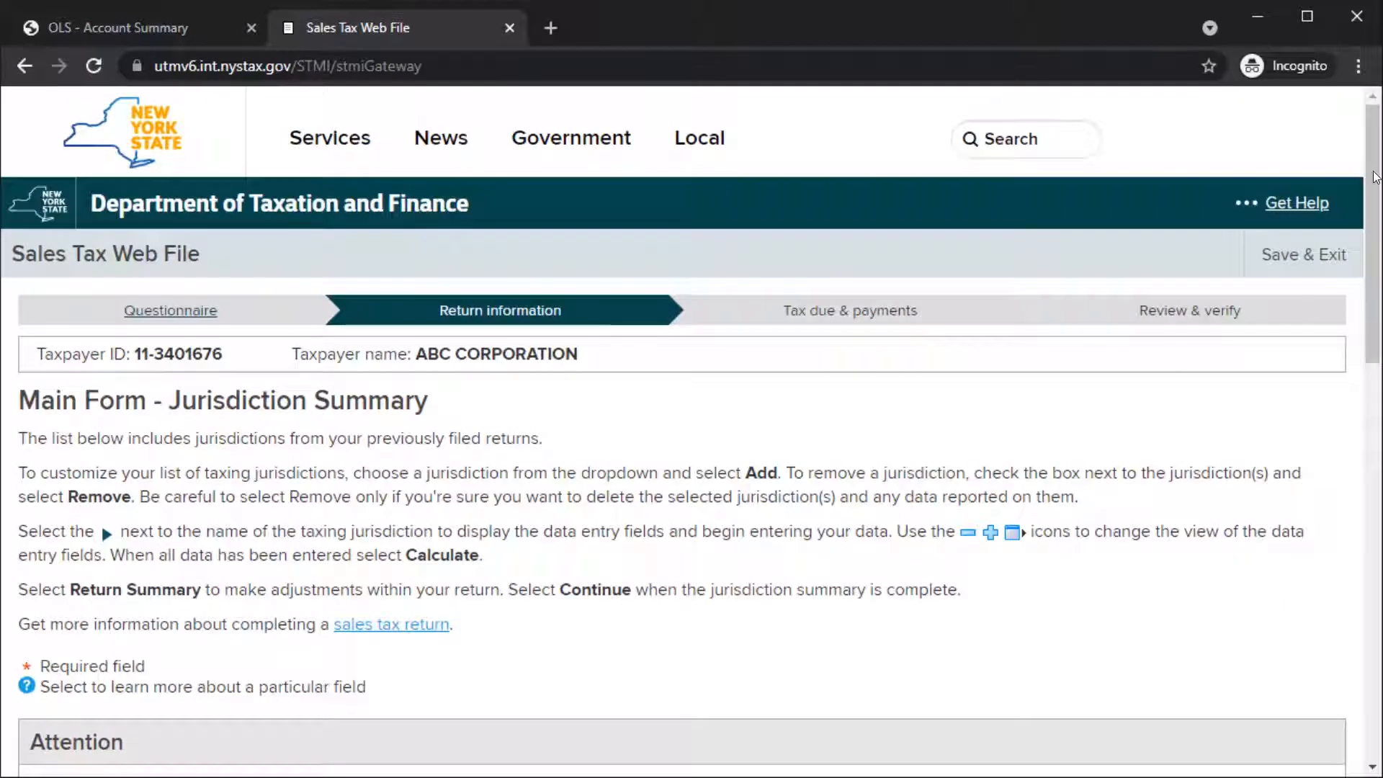
# Step: Remove Broome County from the main form's taxing jurisdictions and confirm the removal
pyautogui.moveTo(1375, 180); pyautogui.dragTo(1379, 476)
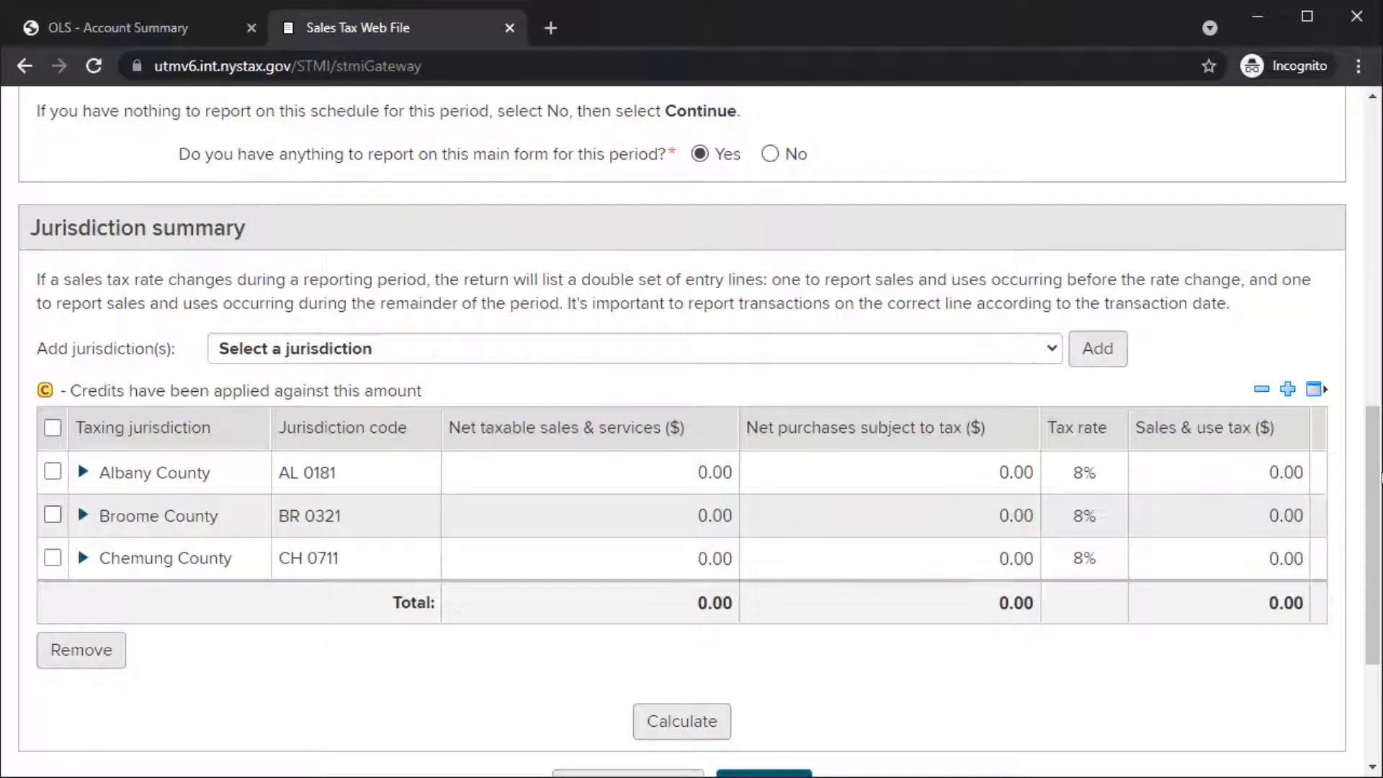
pyautogui.click(52, 515)
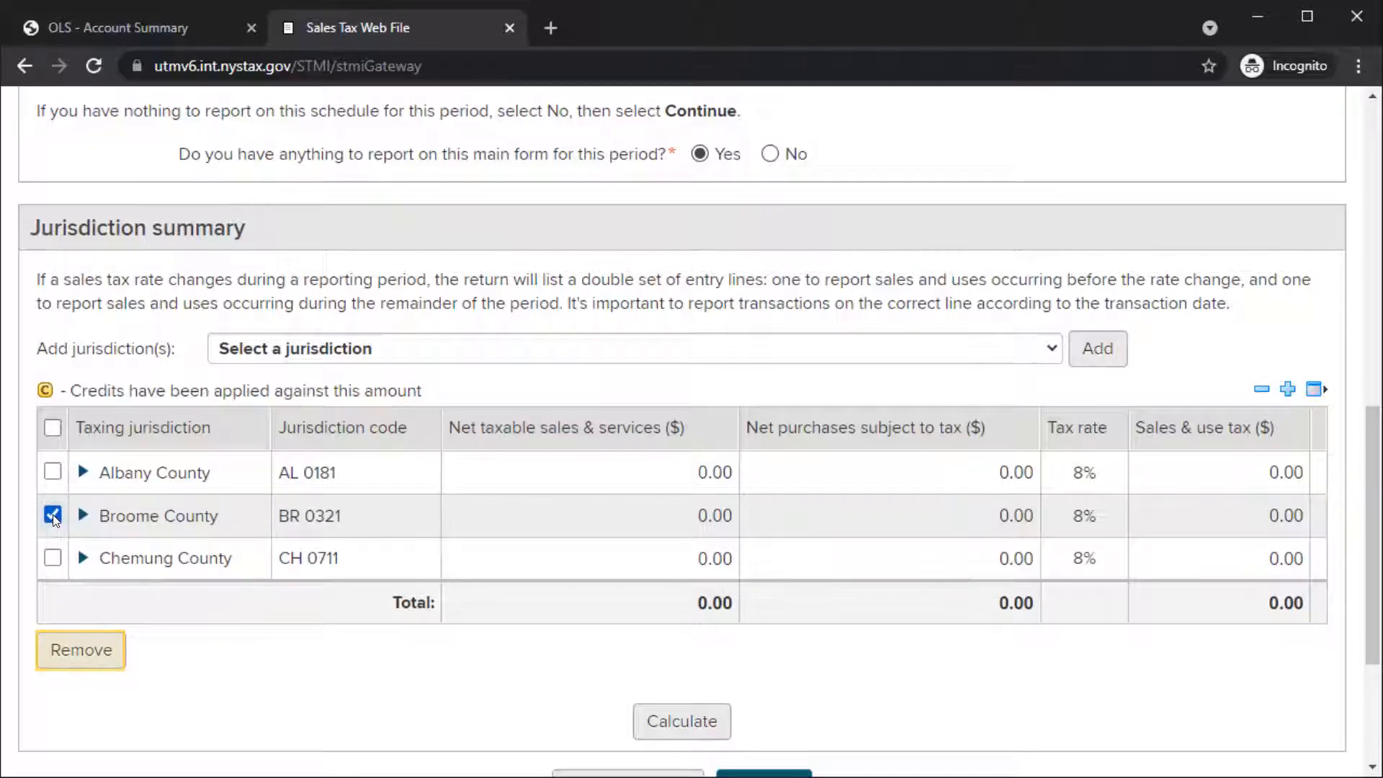
pyautogui.click(75, 649)
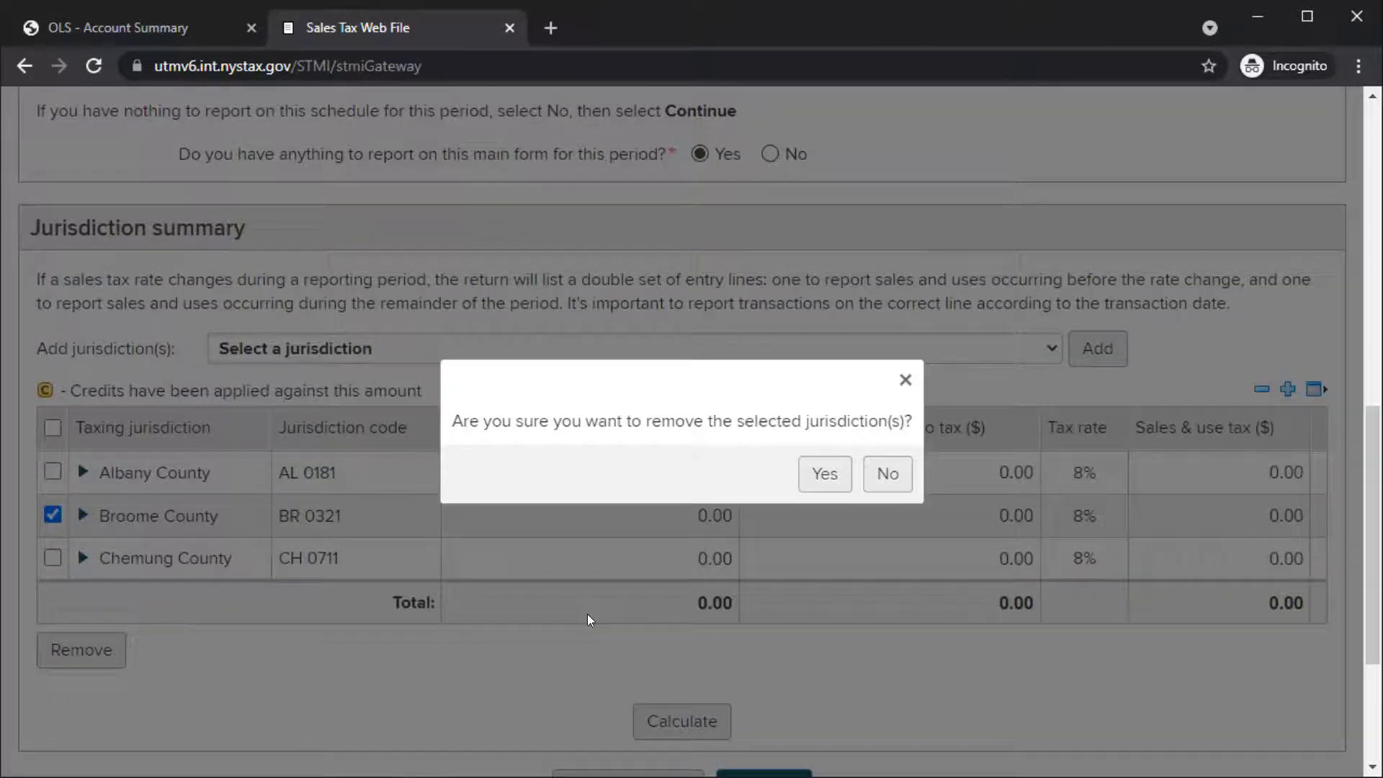
pyautogui.click(822, 474)
# Step: Enter taxable sales and services of 10000 for Albany County in the main form's jurisdiction summary
pyautogui.moveTo(1372, 195); pyautogui.dragTo(1379, 524)
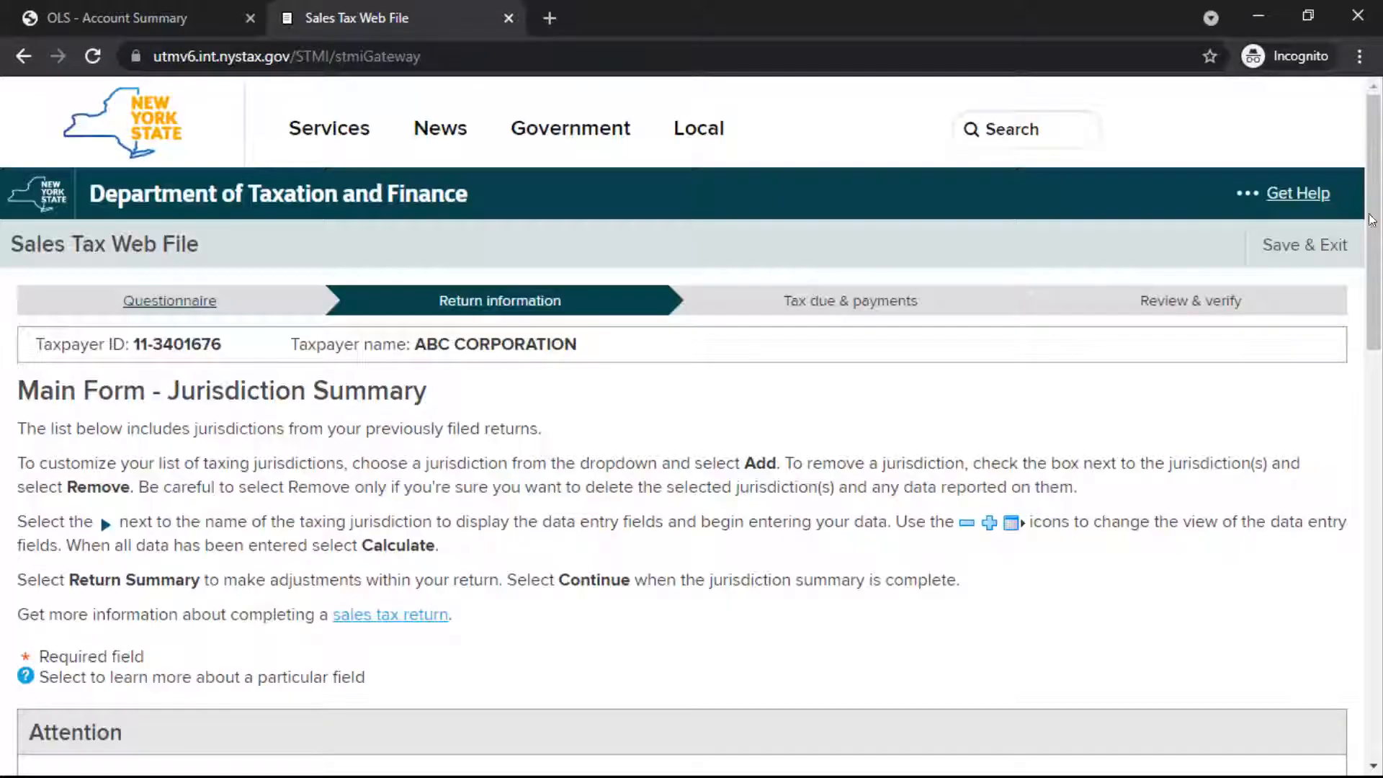
pyautogui.moveTo(1373, 220); pyautogui.dragTo(1381, 540)
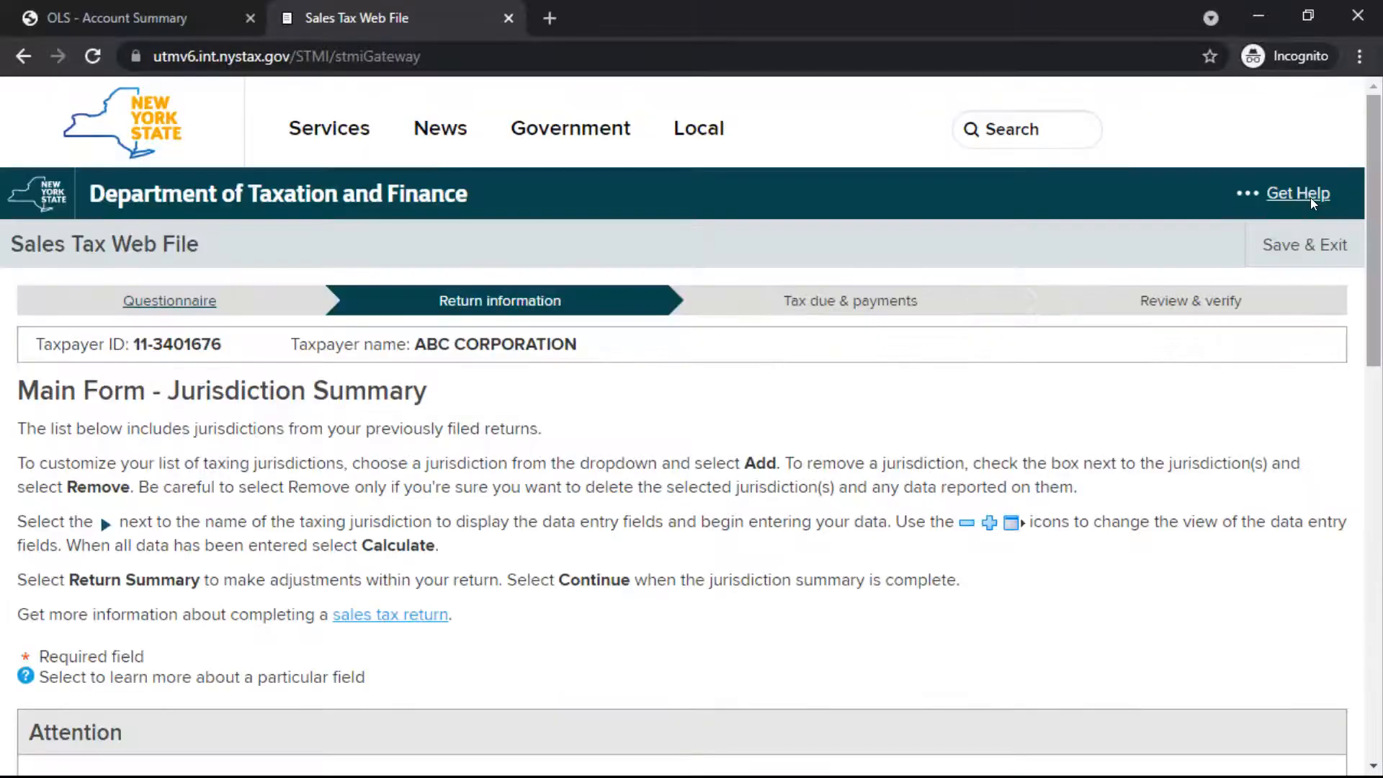
pyautogui.moveTo(1376, 124); pyautogui.dragTo(1376, 468)
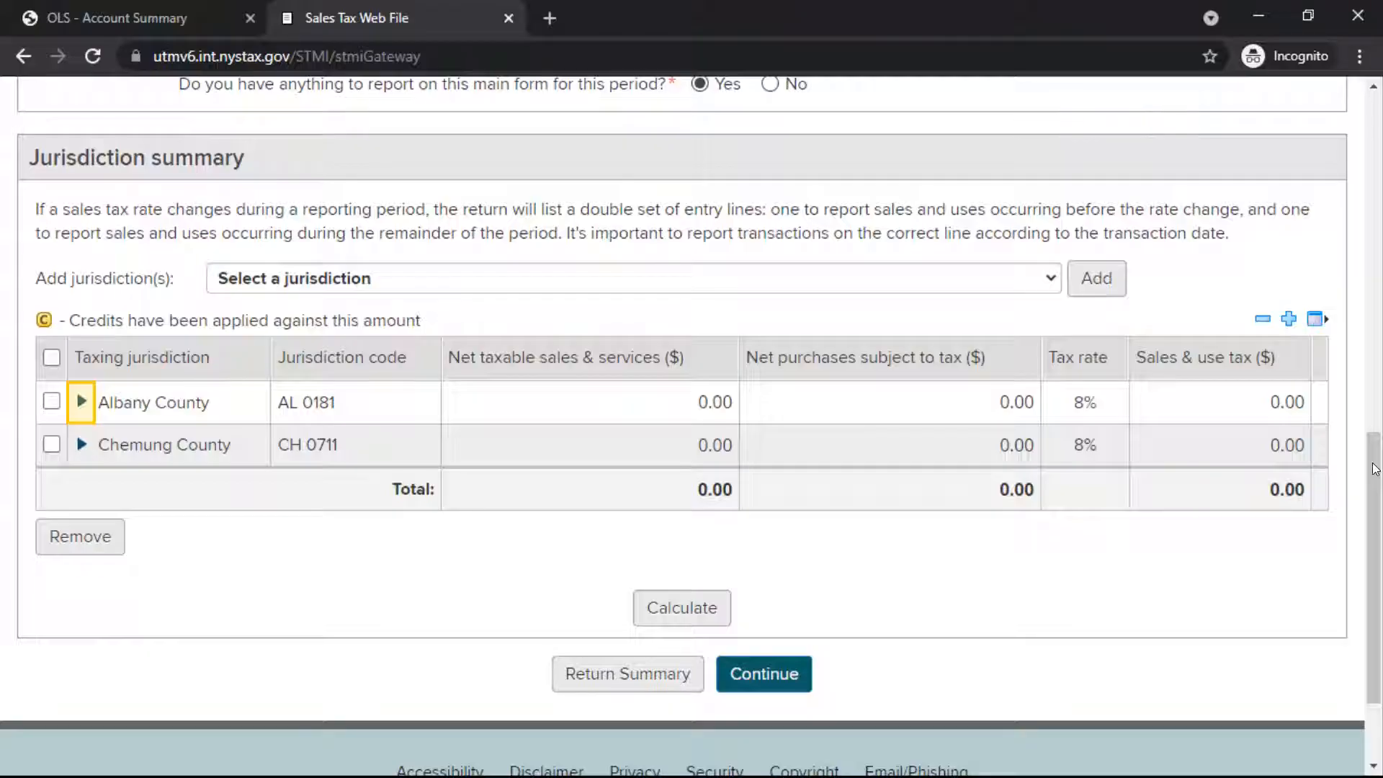
pyautogui.click(82, 400)
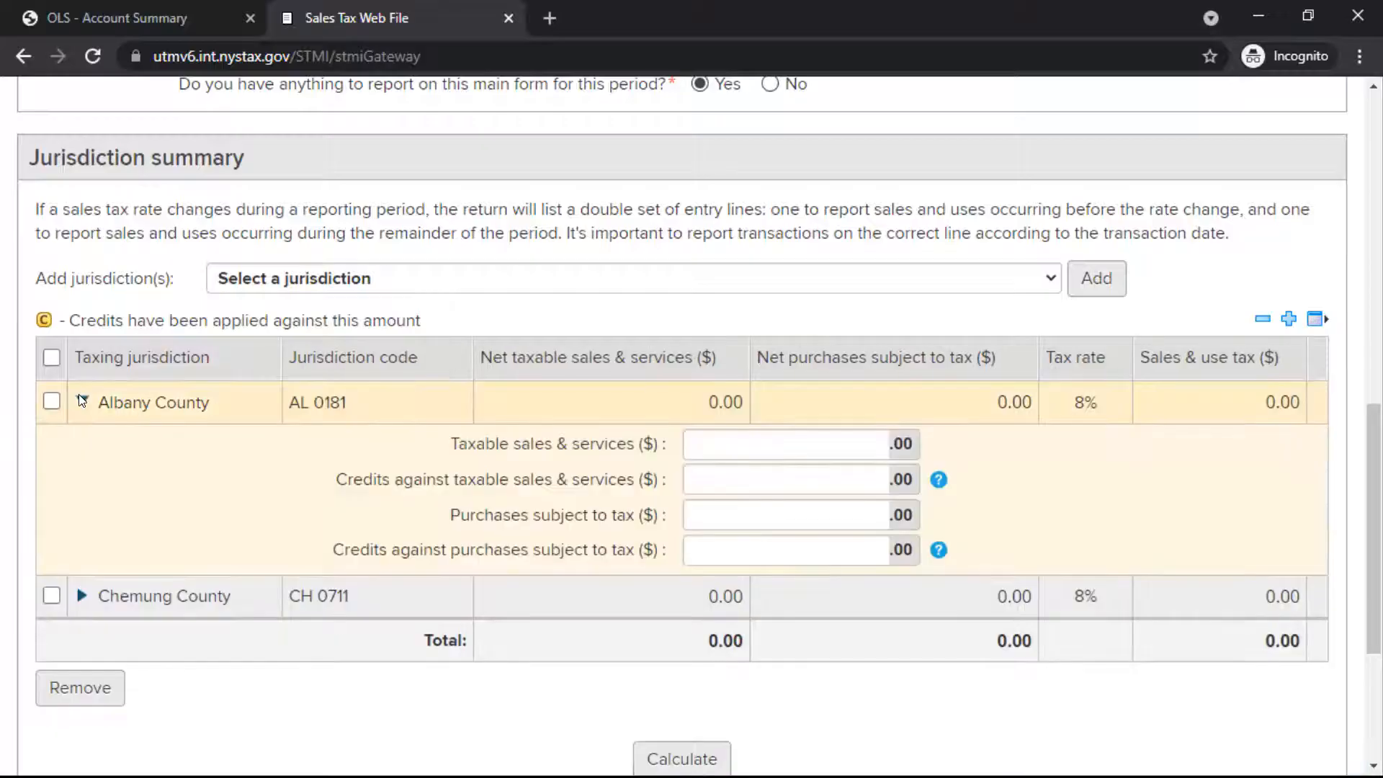
pyautogui.click(873, 442)
pyautogui.write('10000')
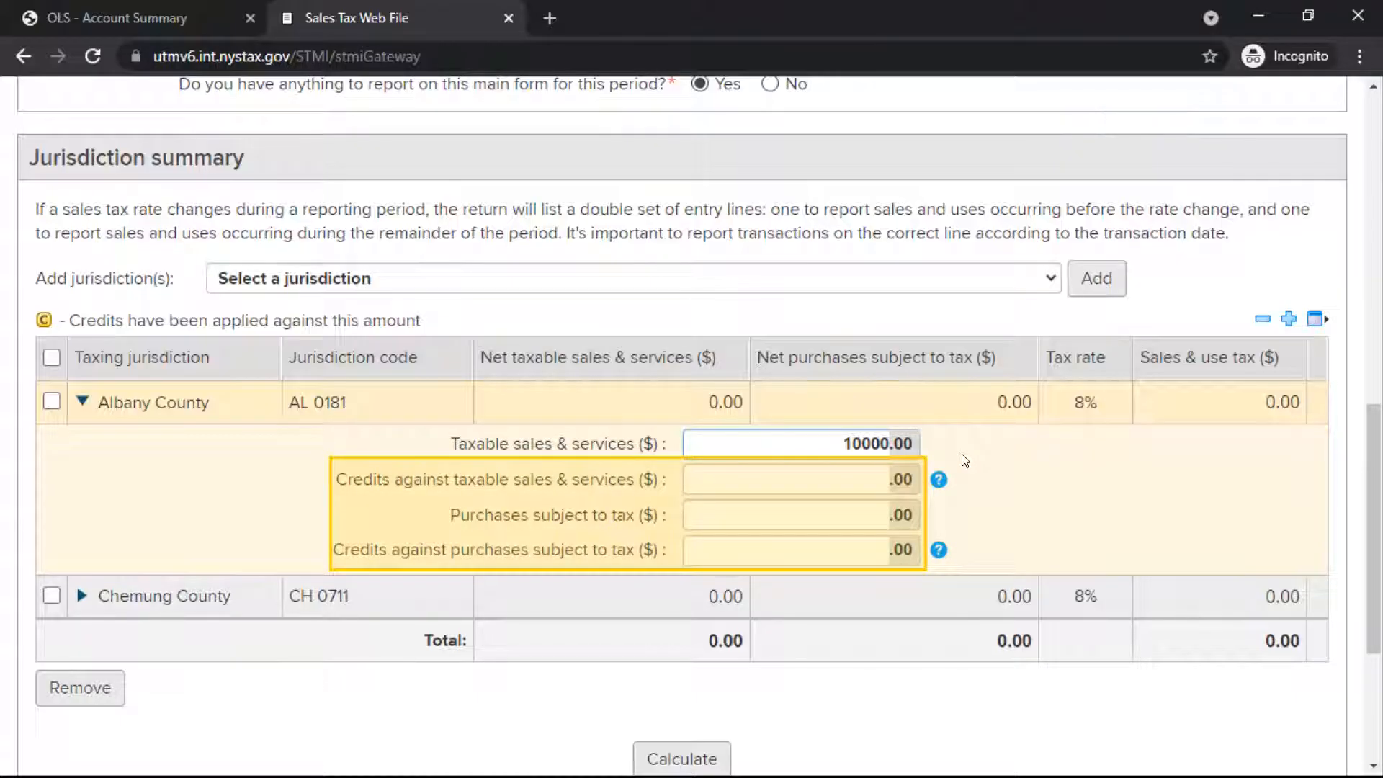
# Step: Enter taxable sales and services of 5000 for Chemung County and calculate the main form's sales and use tax
pyautogui.click(82, 595)
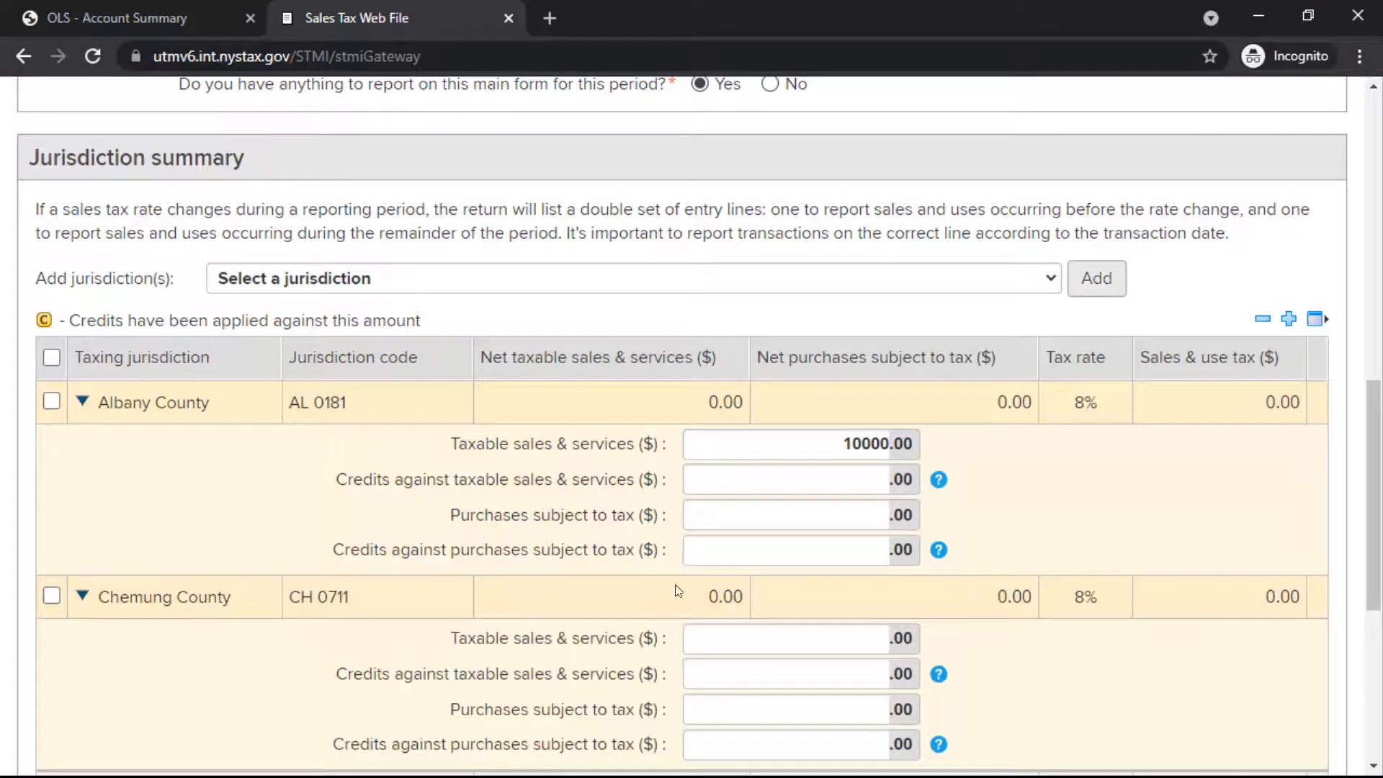
pyautogui.moveTo(1376, 464); pyautogui.dragTo(1378, 528)
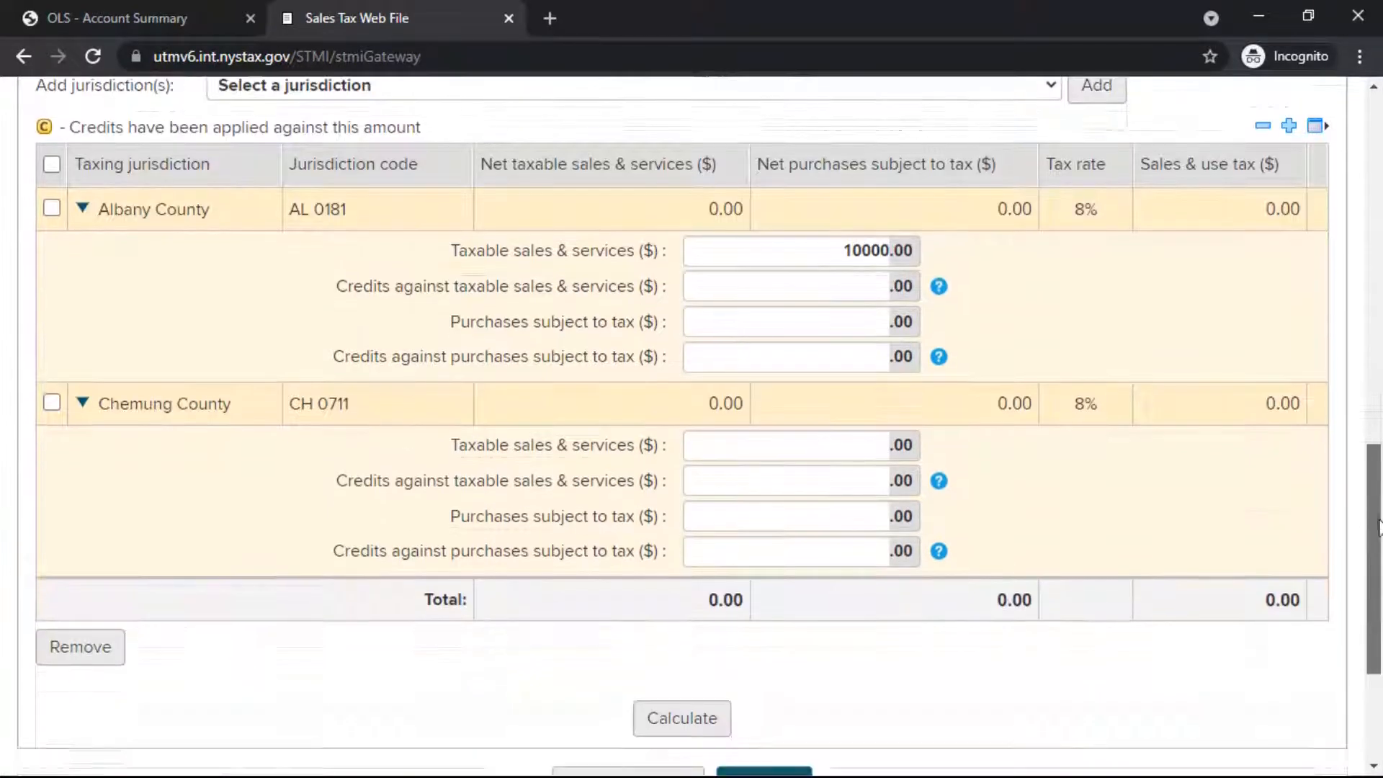
pyautogui.click(867, 445)
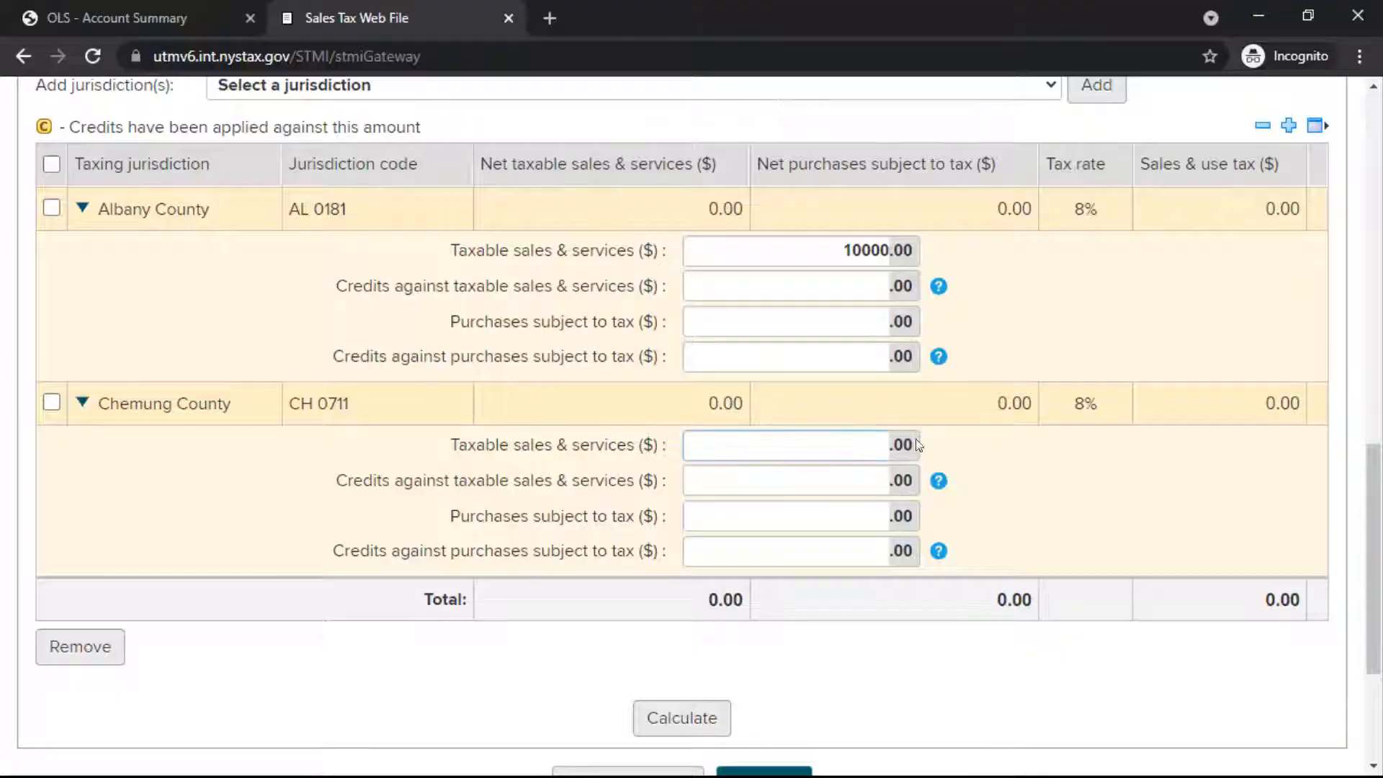
pyautogui.write('5000')
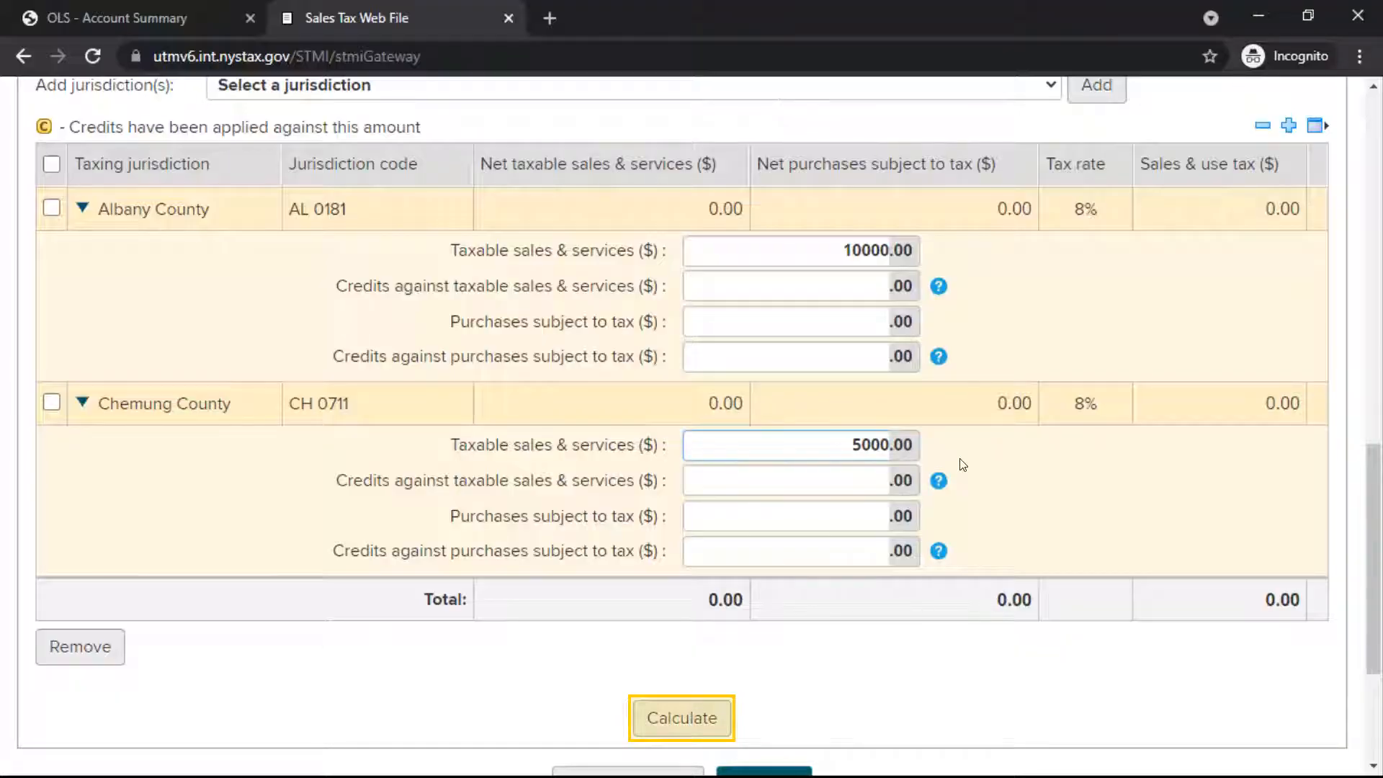
pyautogui.click(670, 720)
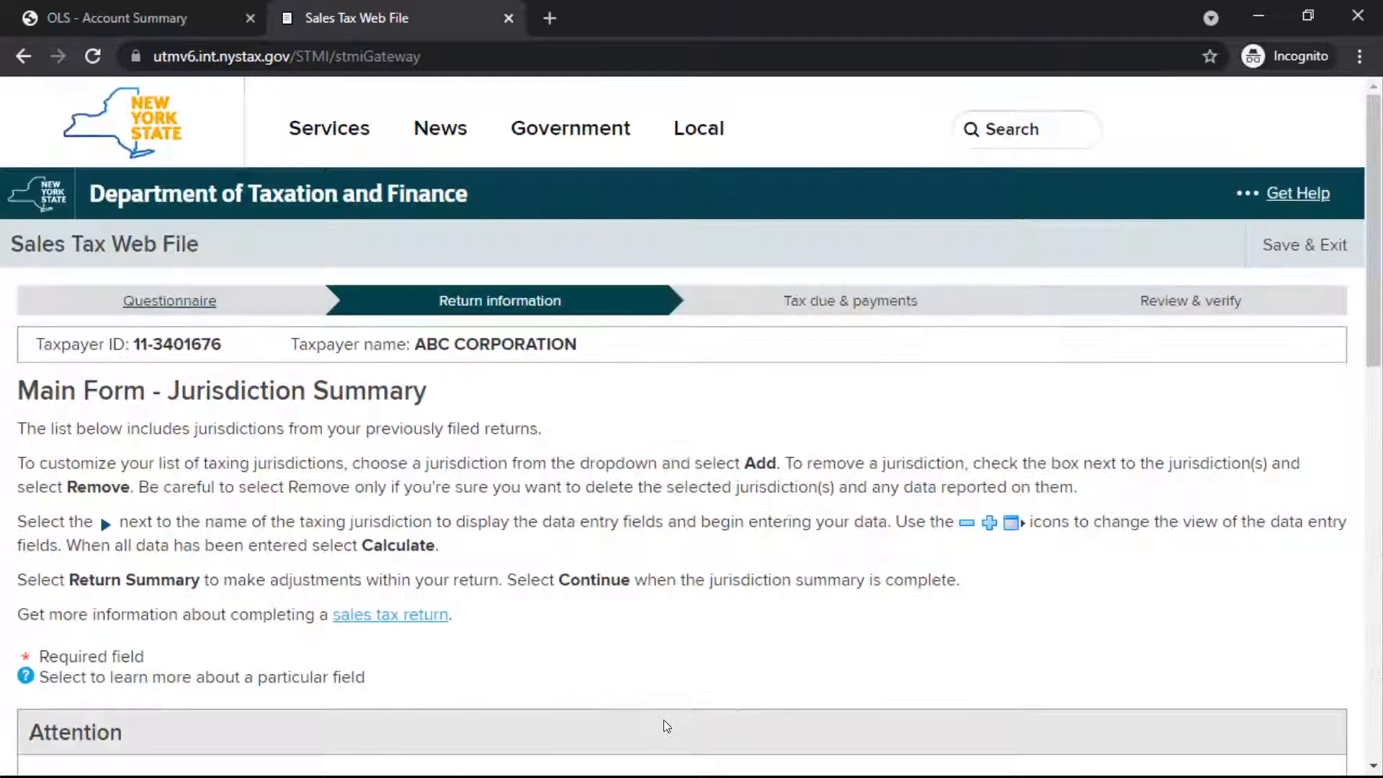
# Step: Accept the main form's calculated jurisdiction summary and continue to Schedule T
pyautogui.moveTo(1377, 184); pyautogui.dragTo(1380, 550)
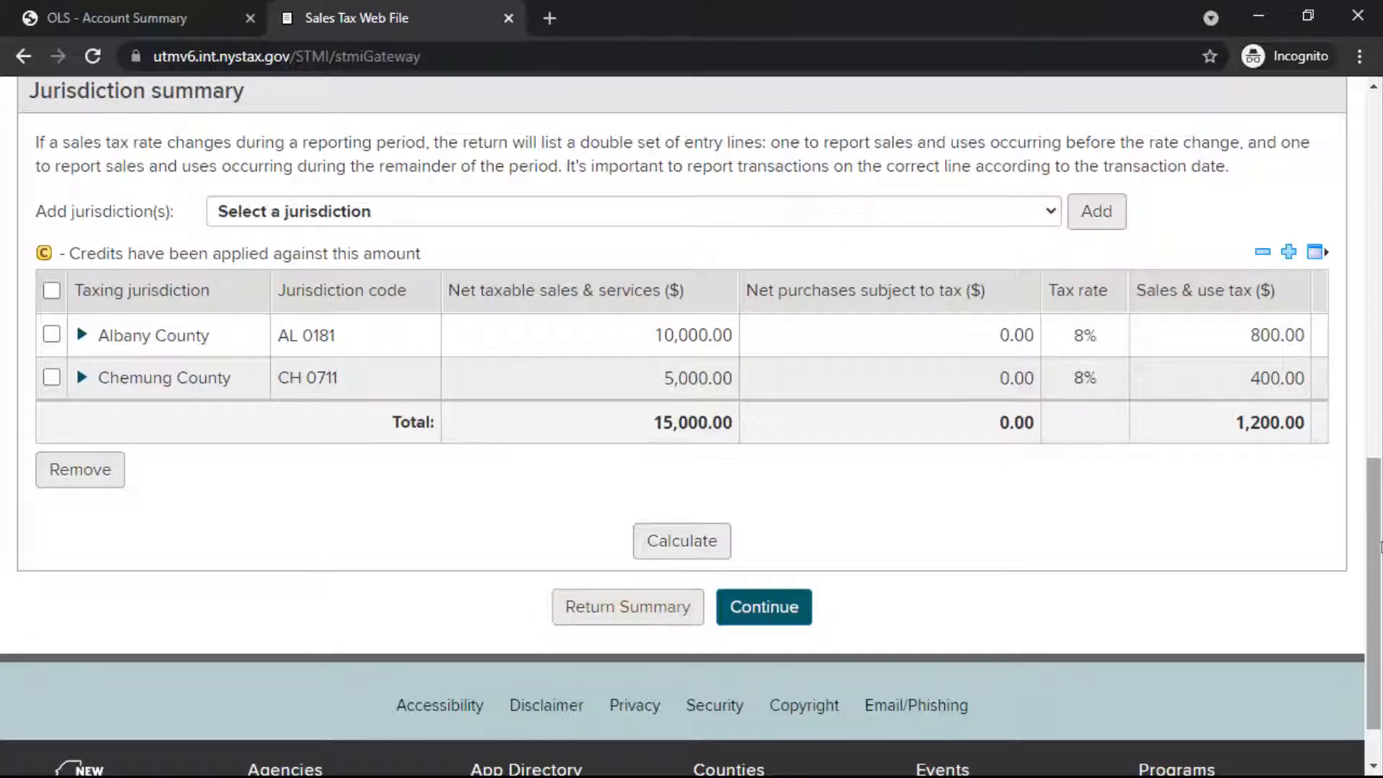
pyautogui.press('Tab')
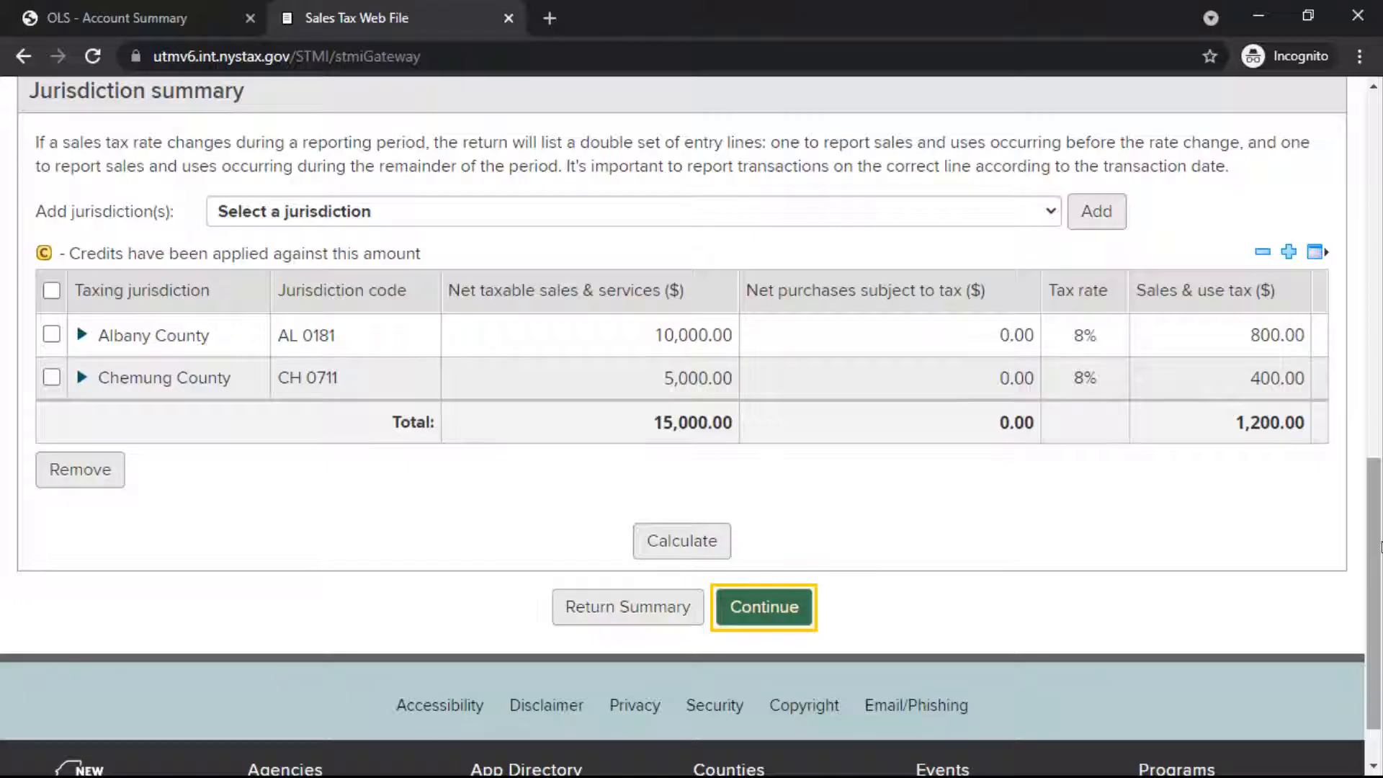
pyautogui.click(755, 603)
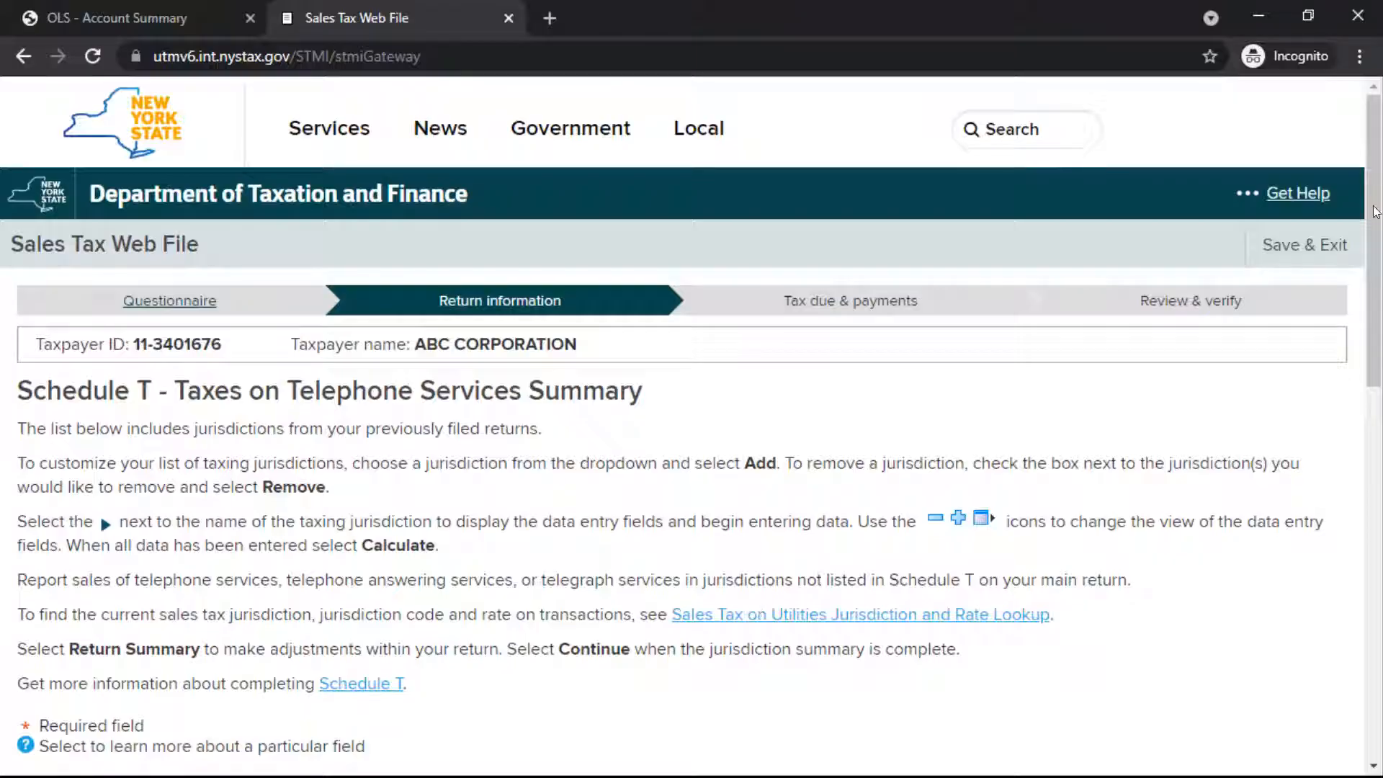
# Step: Enter taxable sales and services of 10000 for Albany S. D. on Schedule T
pyautogui.moveTo(1374, 220); pyautogui.dragTo(1381, 534)
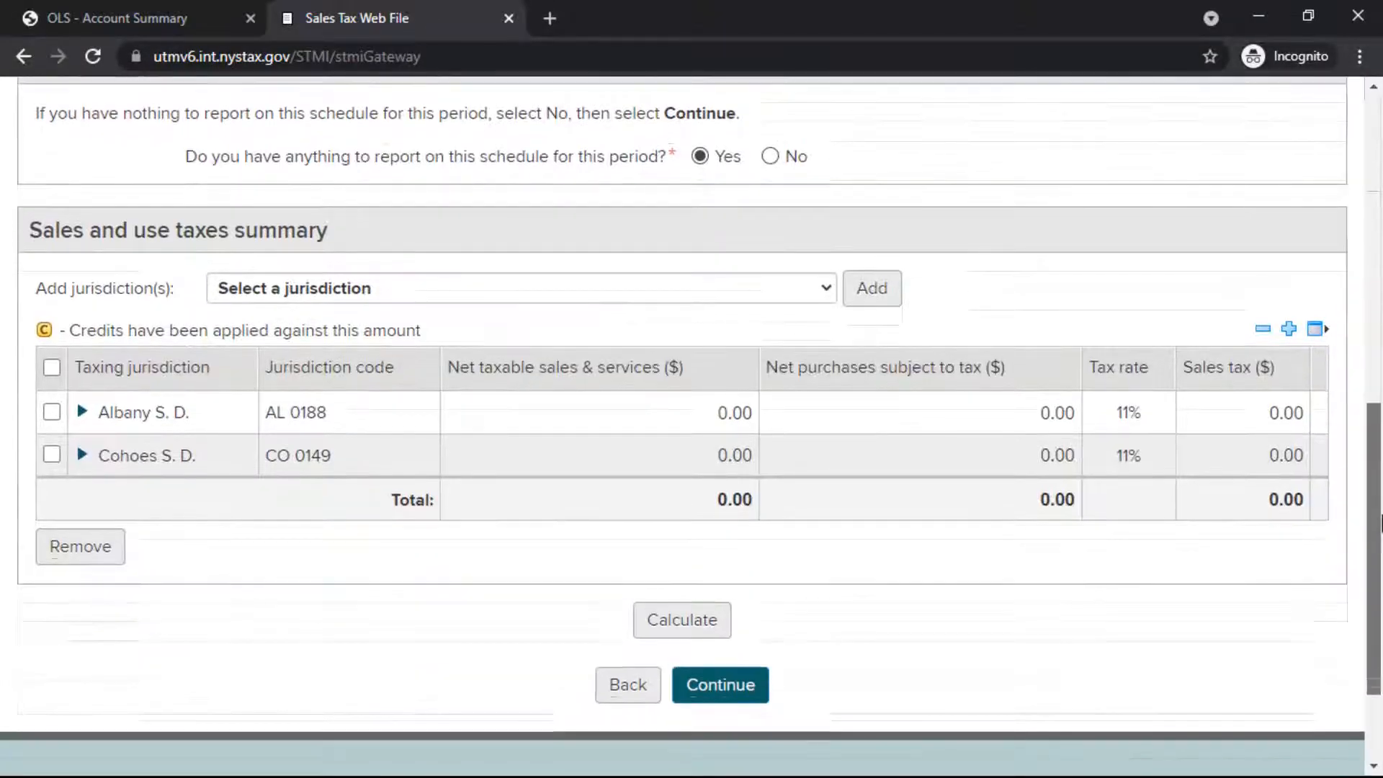
pyautogui.click(83, 413)
pyautogui.click(873, 452)
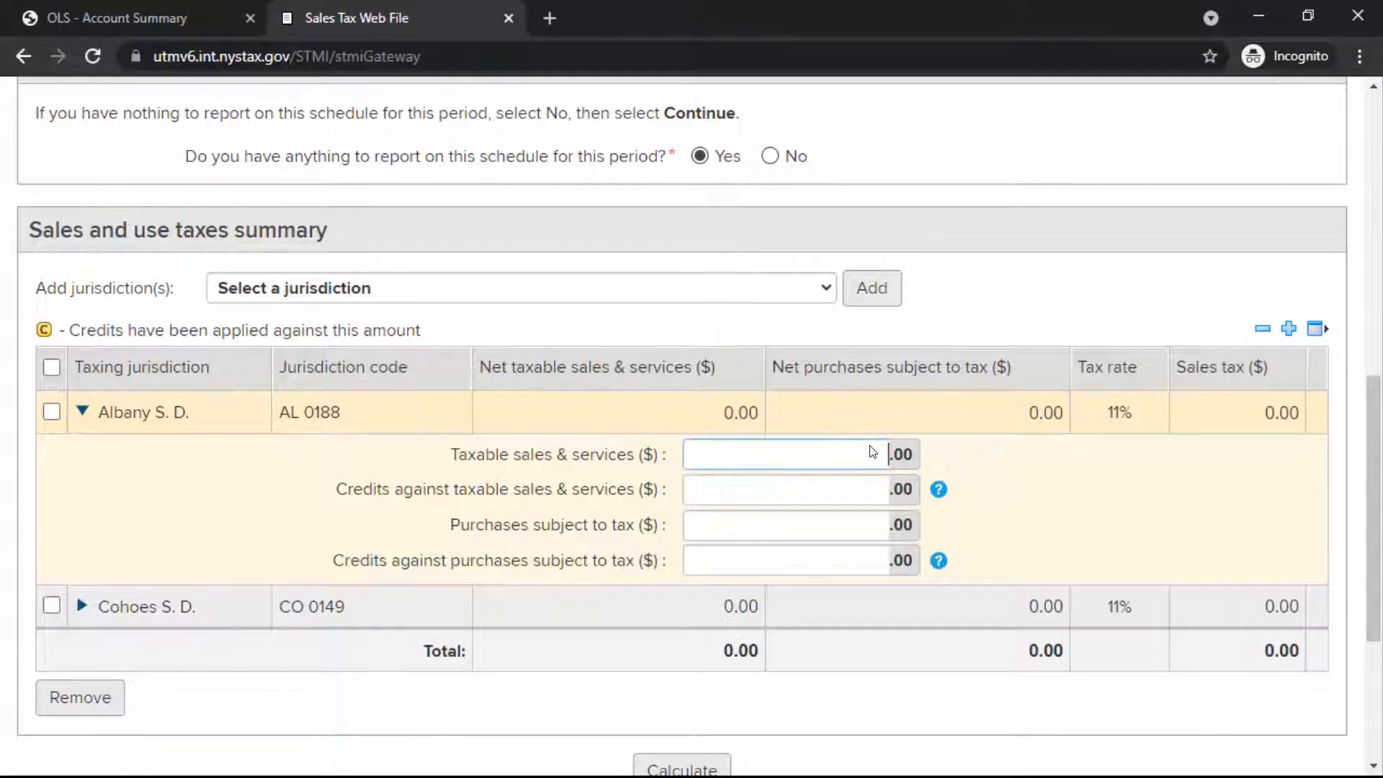
pyautogui.write('10000')
# Step: Enter taxable sales and services of 5000 for Cohoes S. D. and calculate the Schedule T tax
pyautogui.click(82, 606)
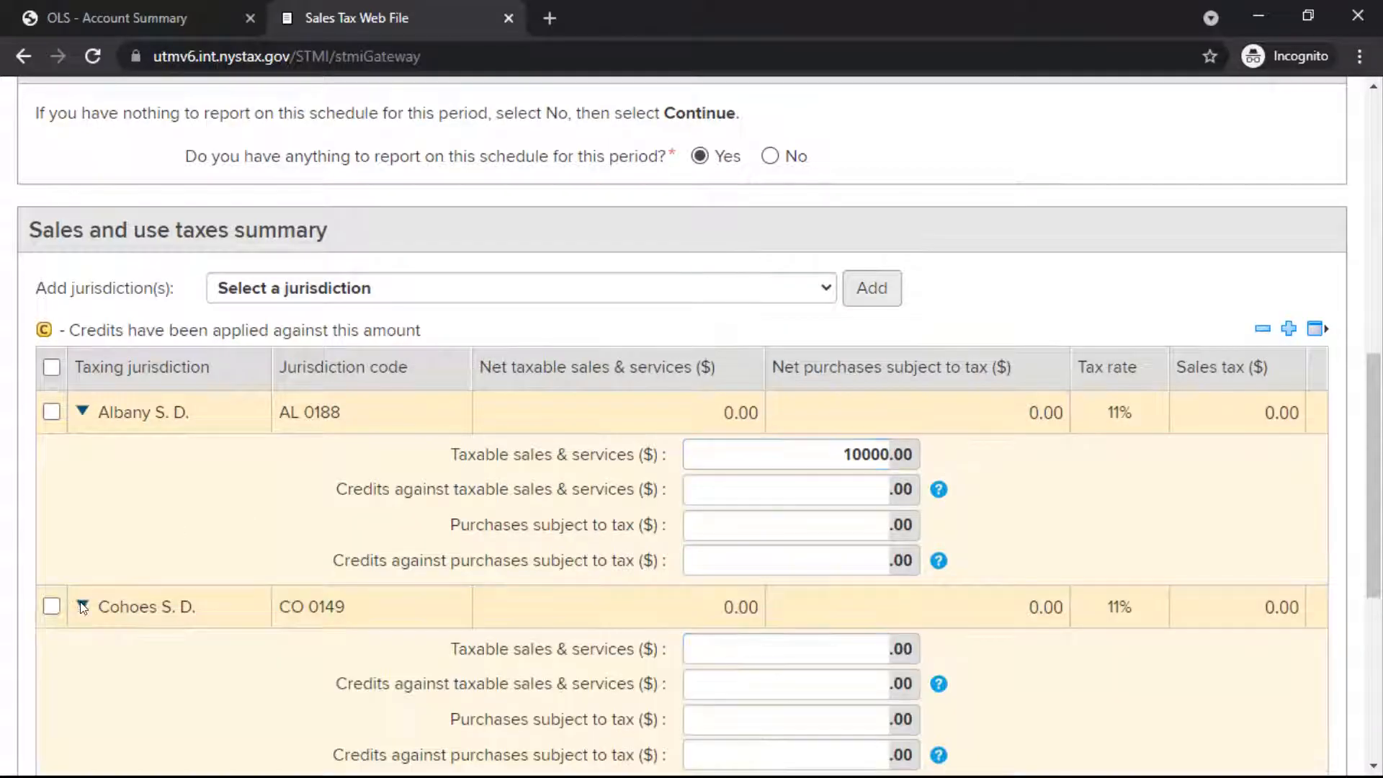
pyautogui.click(876, 646)
pyautogui.write('5000')
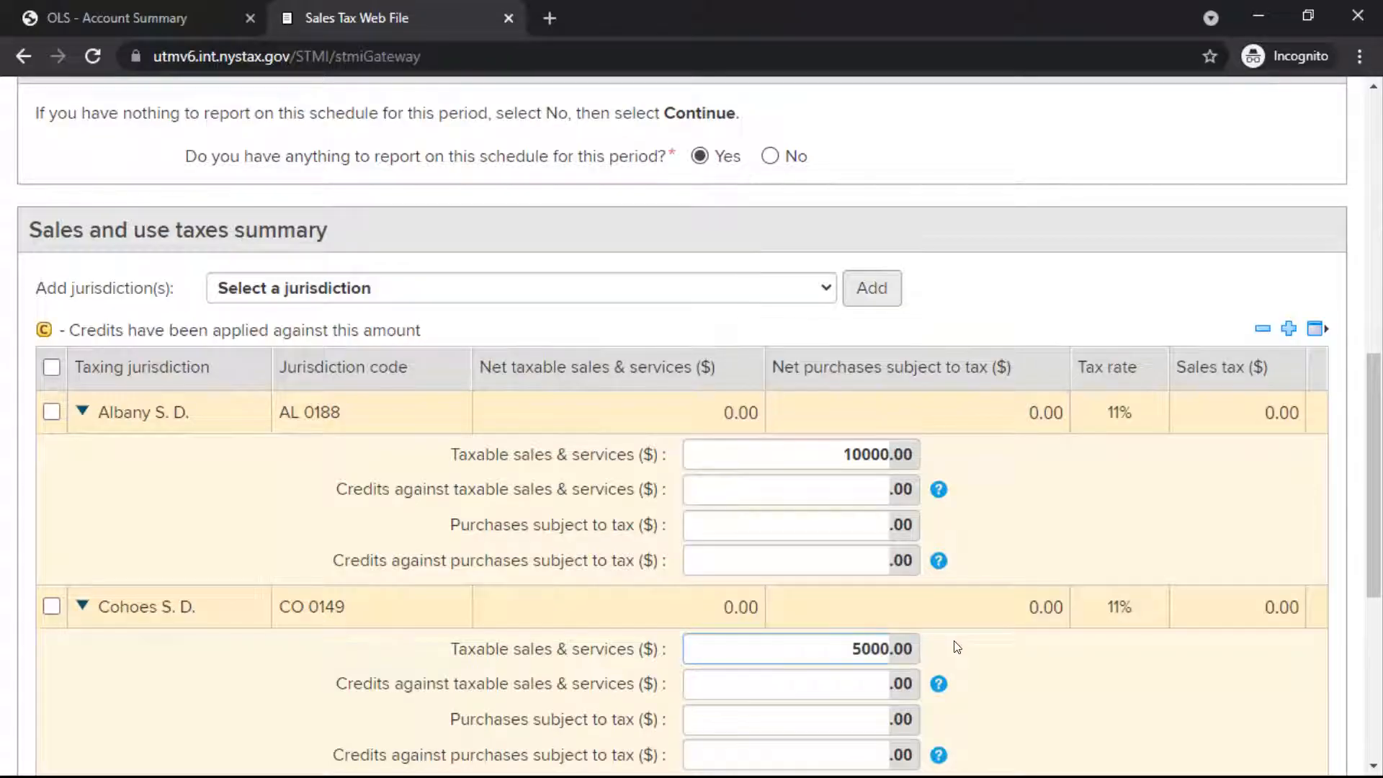
pyautogui.moveTo(1376, 416); pyautogui.dragTo(1376, 506)
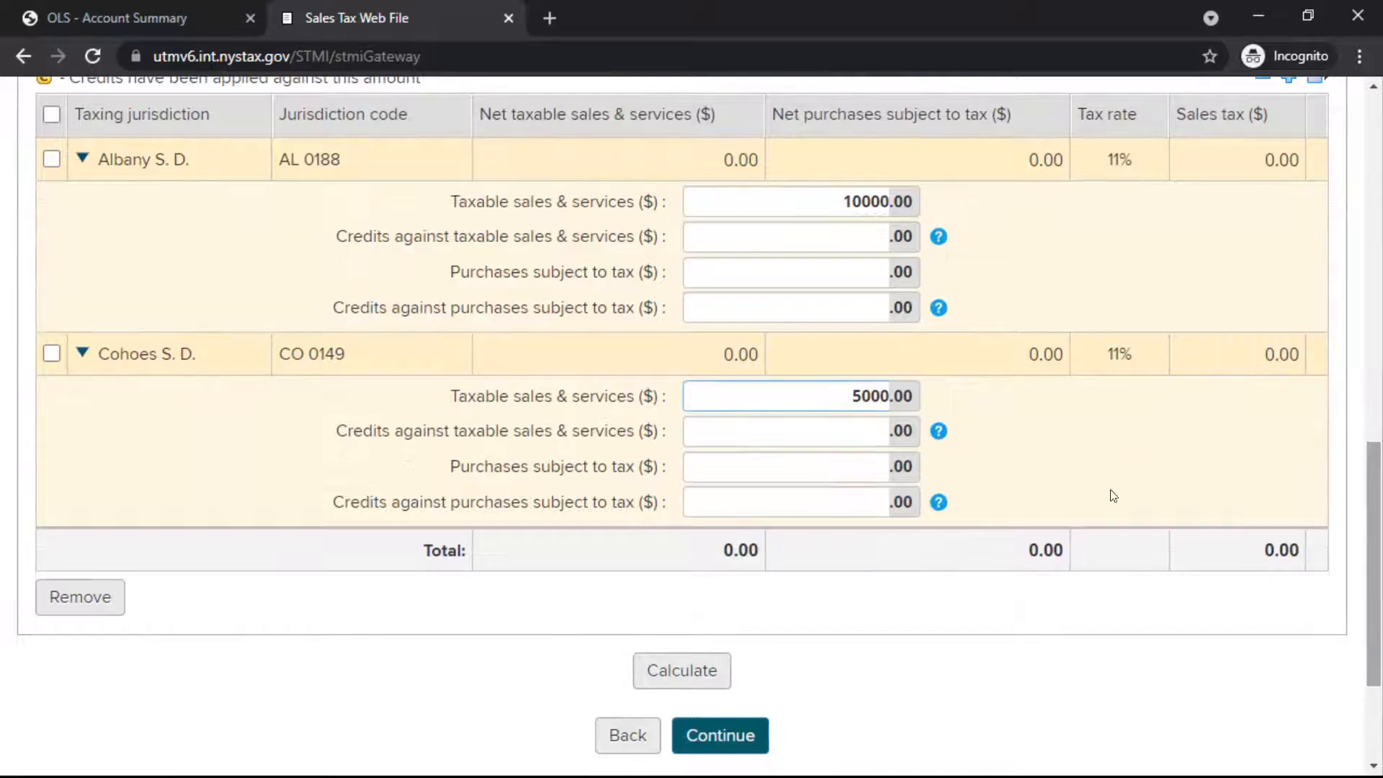
pyautogui.click(699, 671)
# Step: Continue from Schedule T through the return summary to the Tax Due Details page
pyautogui.moveTo(1373, 327); pyautogui.dragTo(1381, 620)
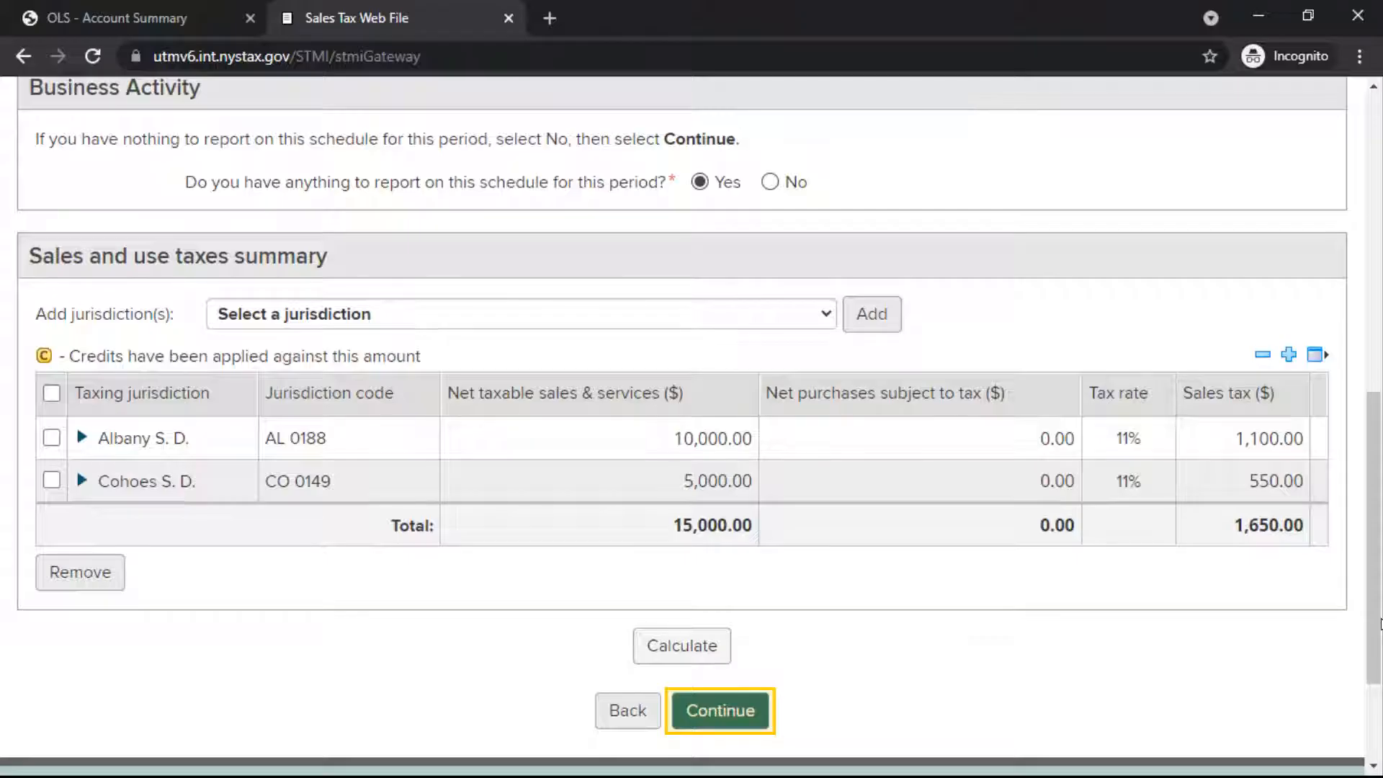
pyautogui.click(713, 719)
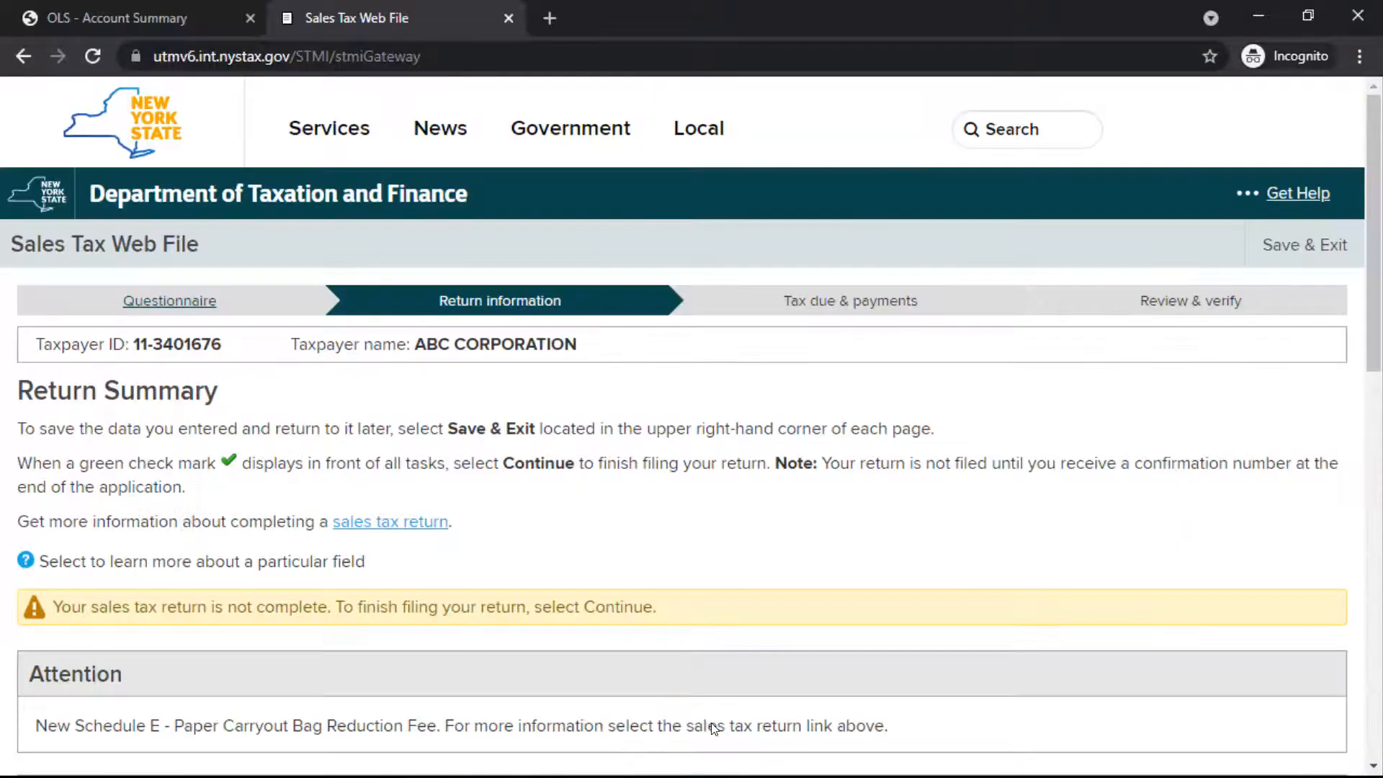
pyautogui.scroll(-10, 1368, 423)
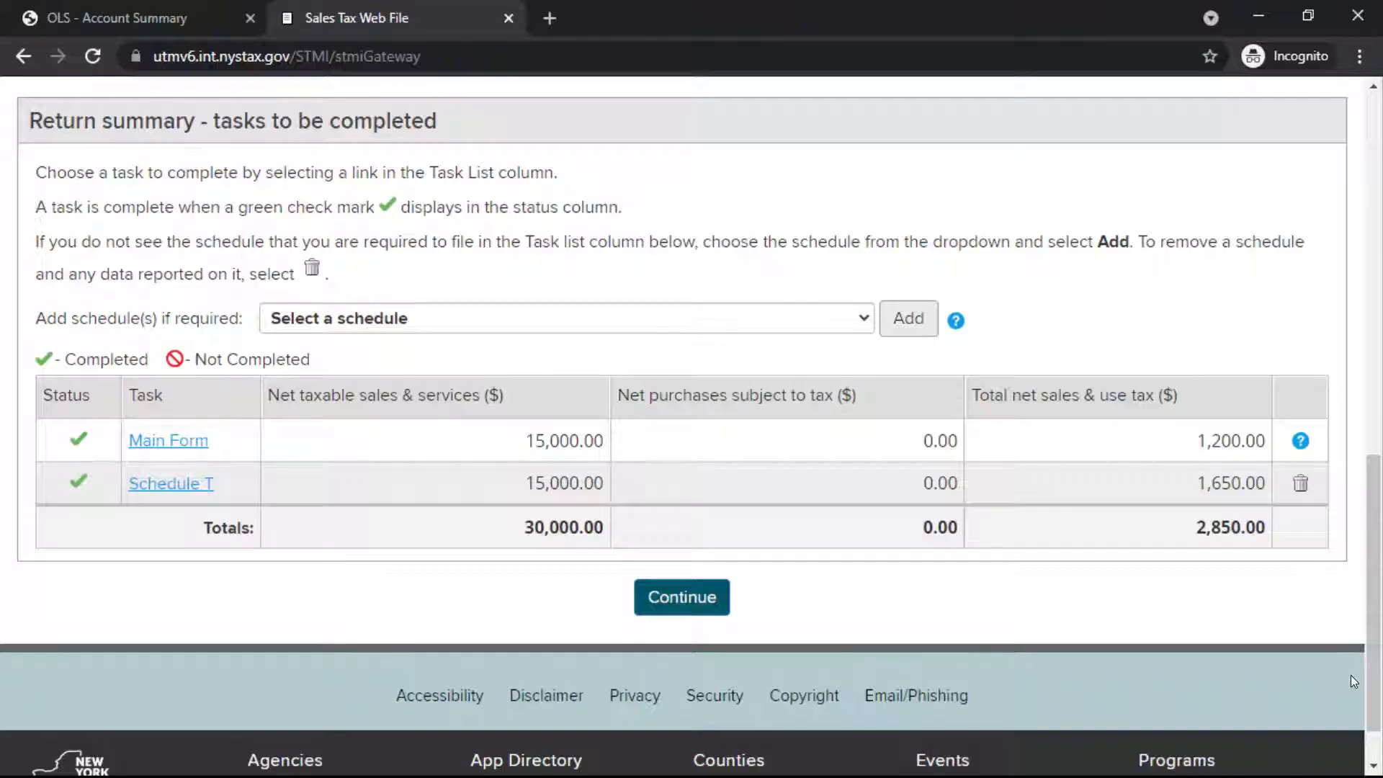
pyautogui.click(715, 596)
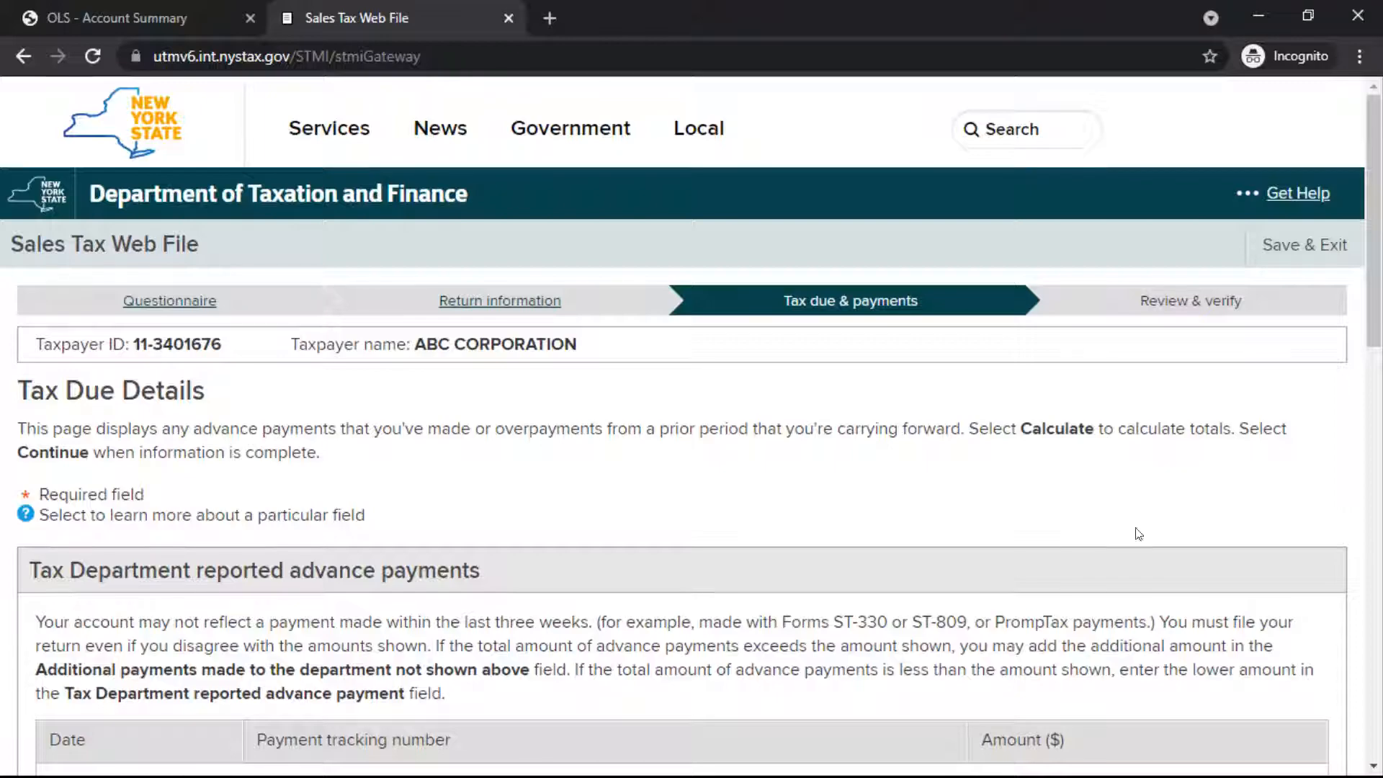
# Step: Calculate the total amount due without entering credits or advance payments, and confirm the payment amount to proceed to the bank account payment page
pyautogui.moveTo(1378, 203); pyautogui.dragTo(1380, 576)
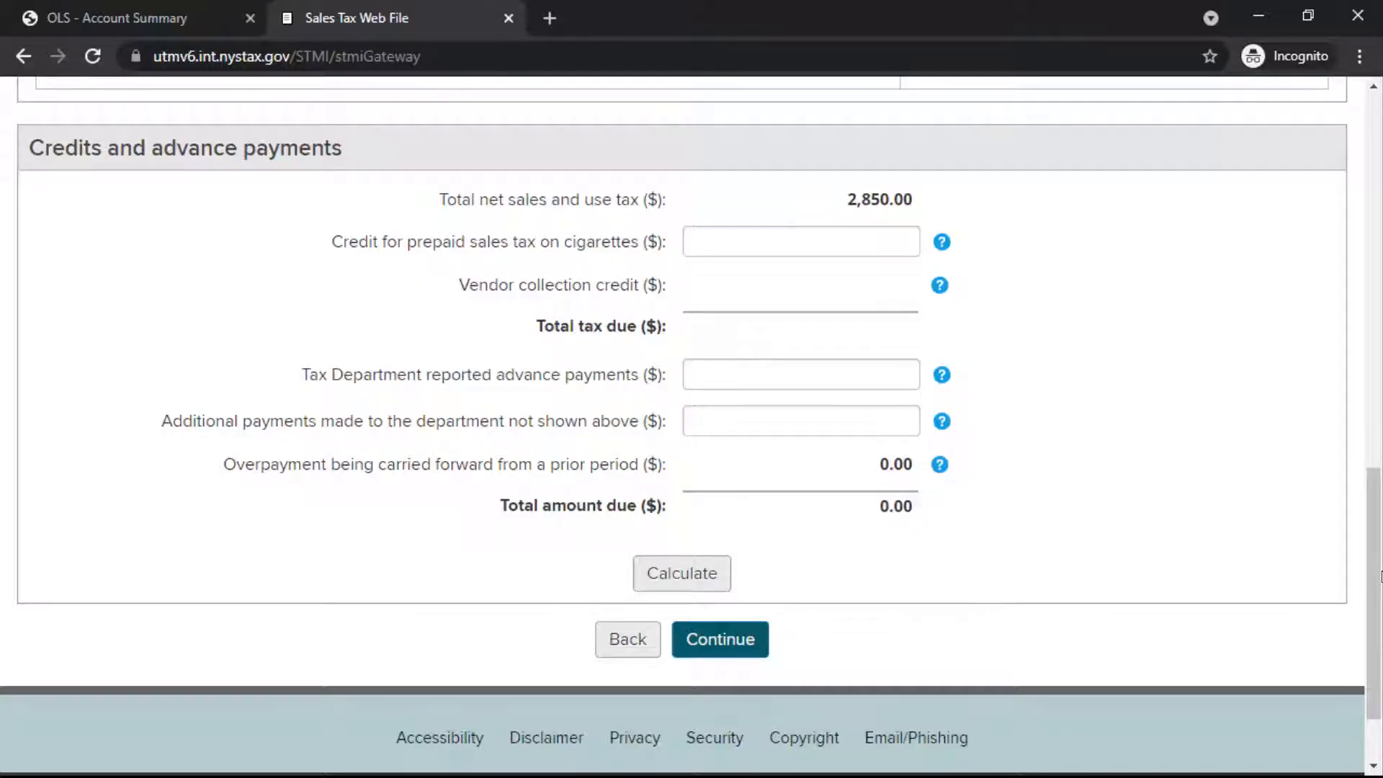
pyautogui.click(711, 570)
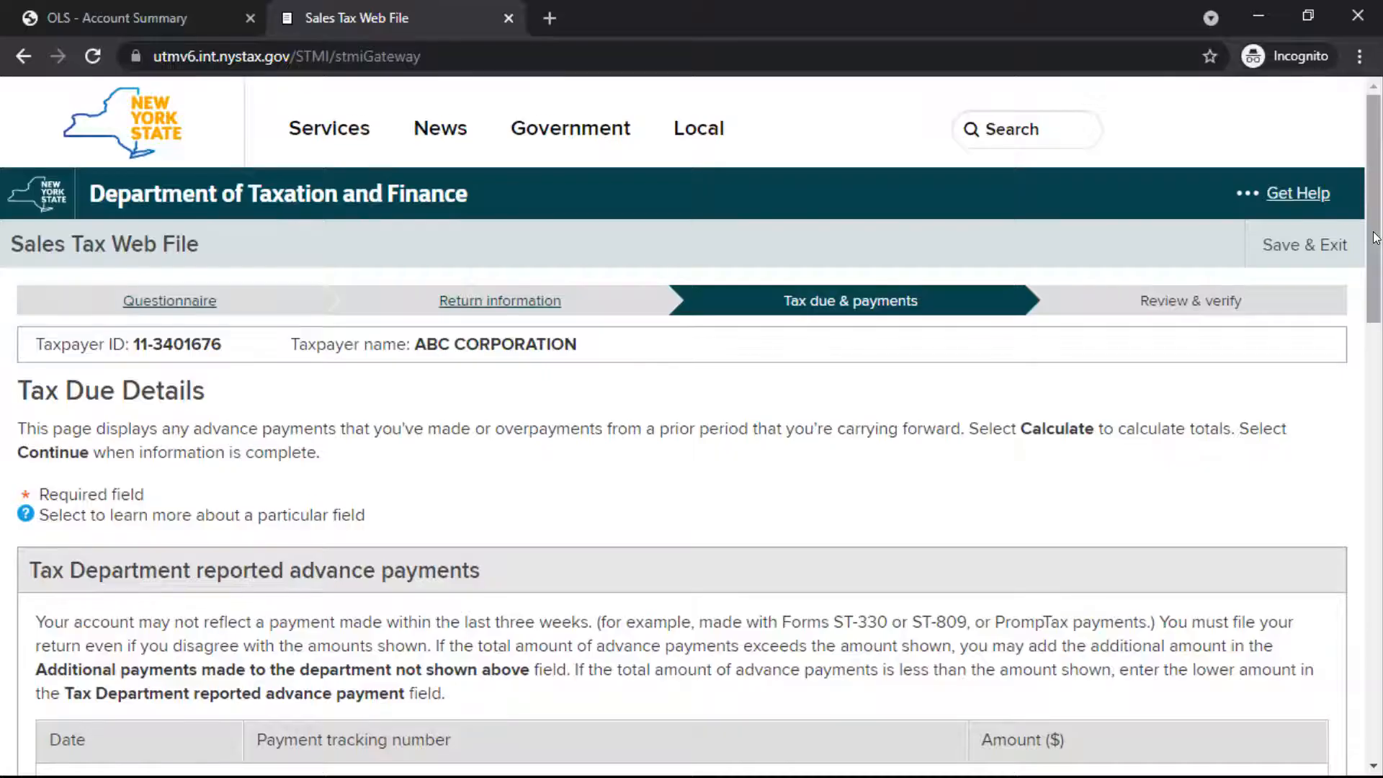
pyautogui.moveTo(1368, 258); pyautogui.dragTo(1376, 677)
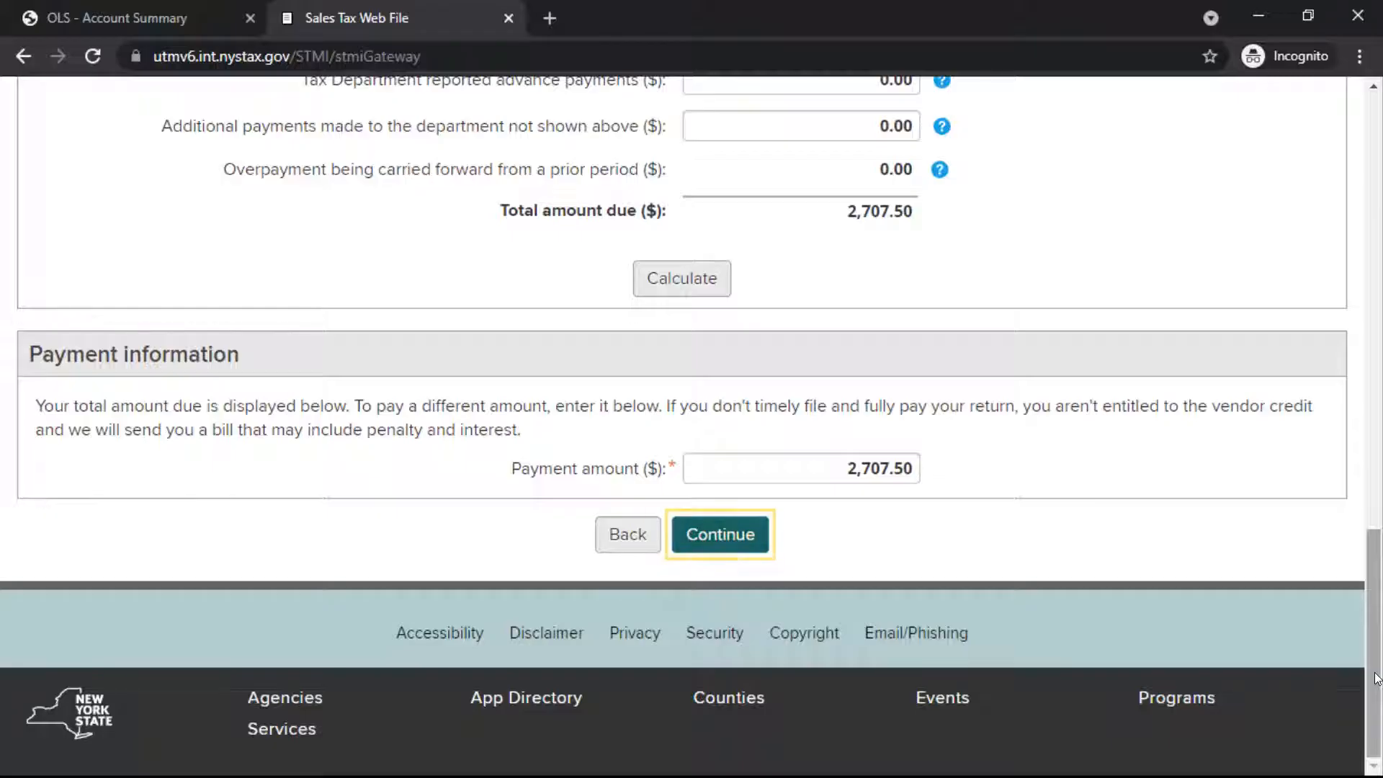
pyautogui.click(718, 538)
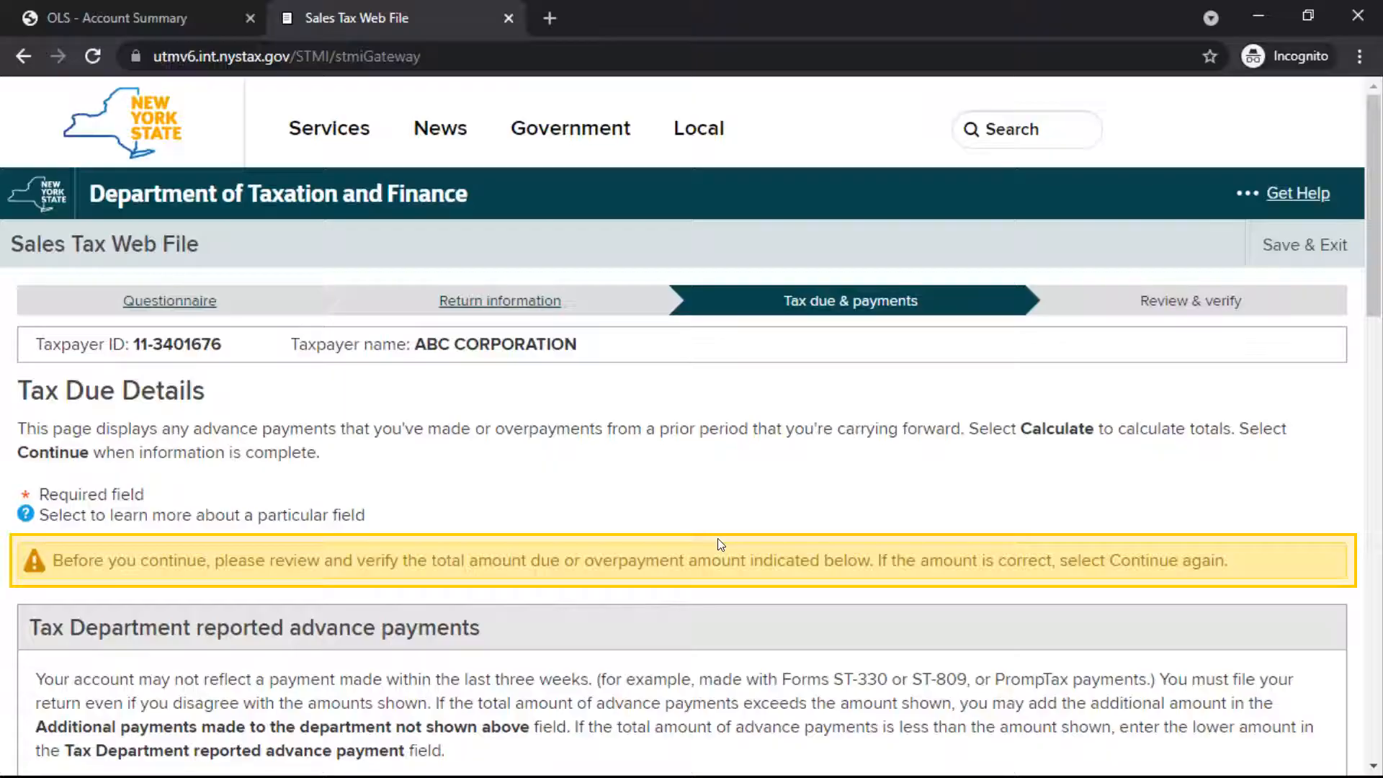
pyautogui.moveTo(1374, 213); pyautogui.dragTo(1359, 702)
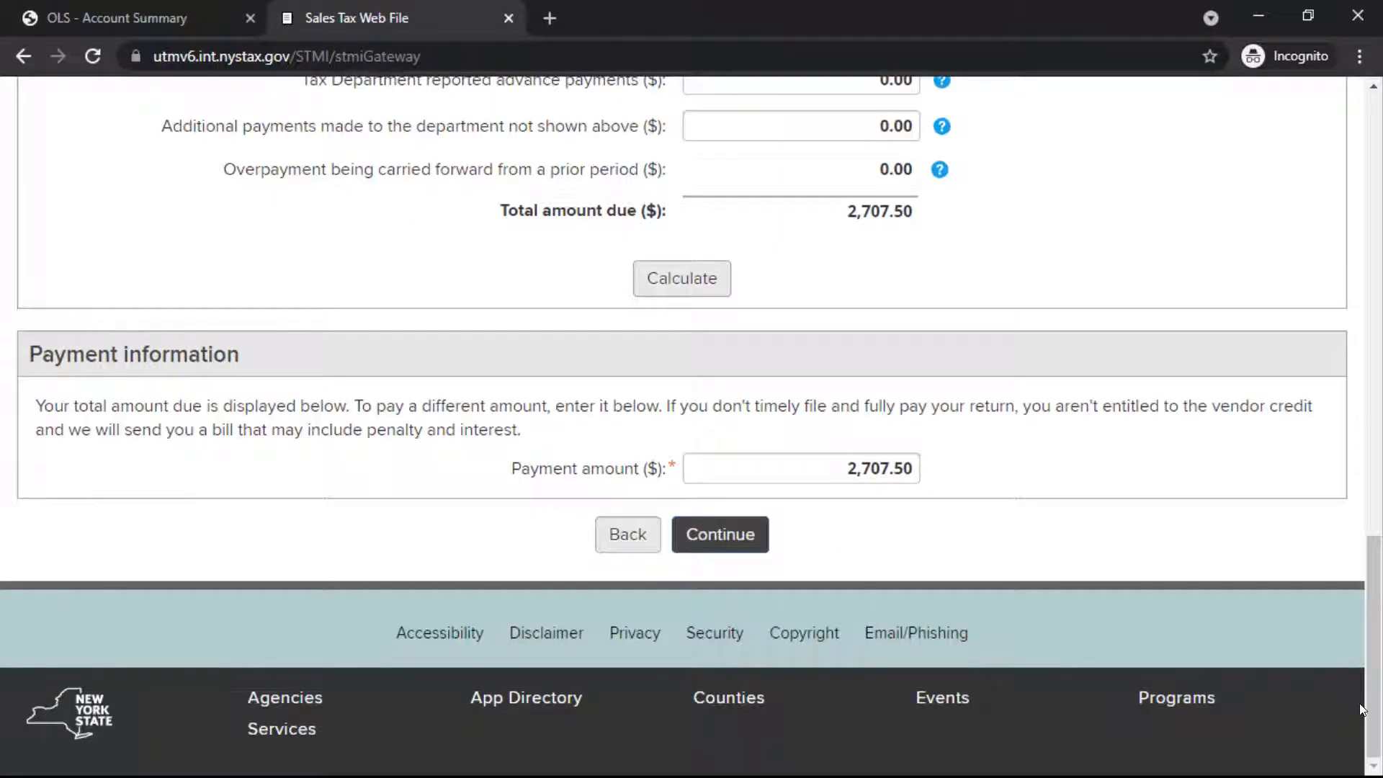
pyautogui.click(720, 534)
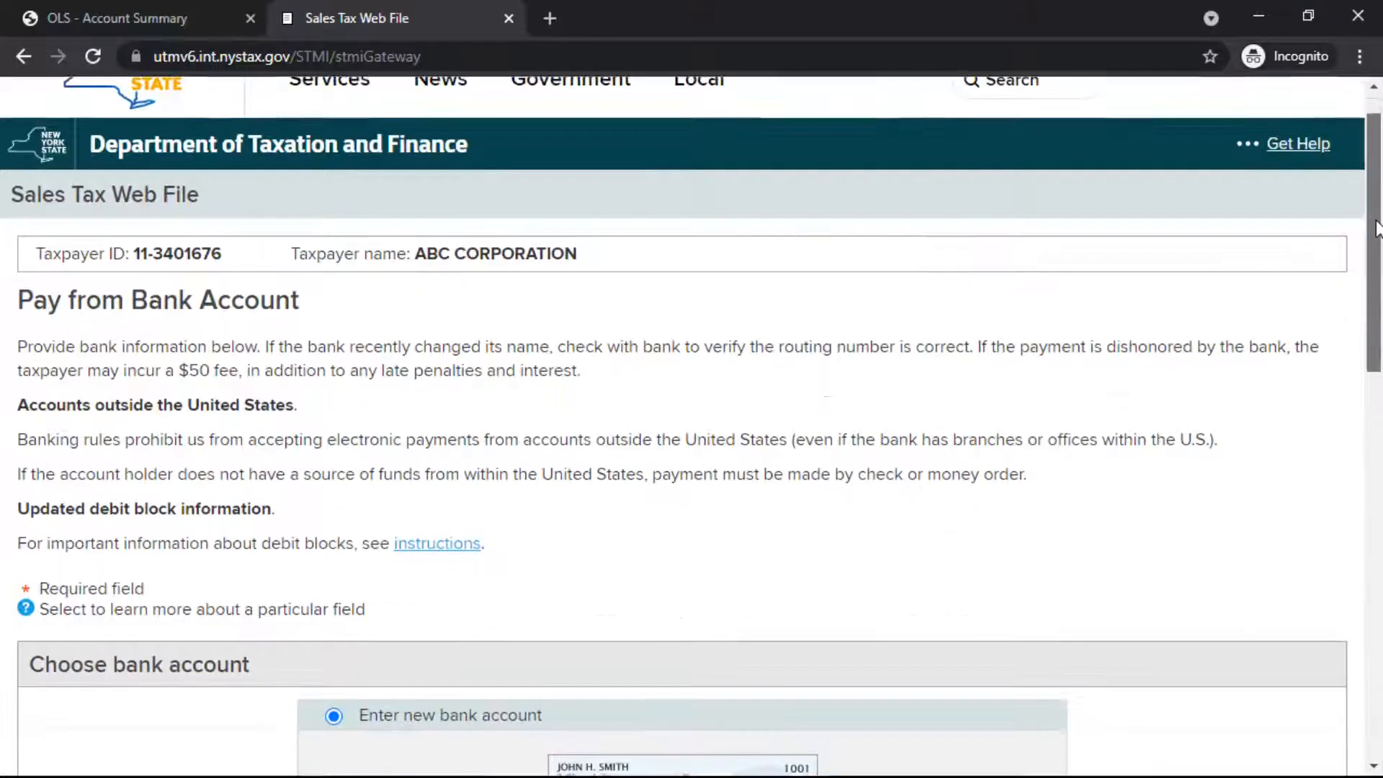
# Step: Fill in the new bank account's routing number, and enter and confirm its bank account number
pyautogui.moveTo(1377, 178); pyautogui.dragTo(1380, 425)
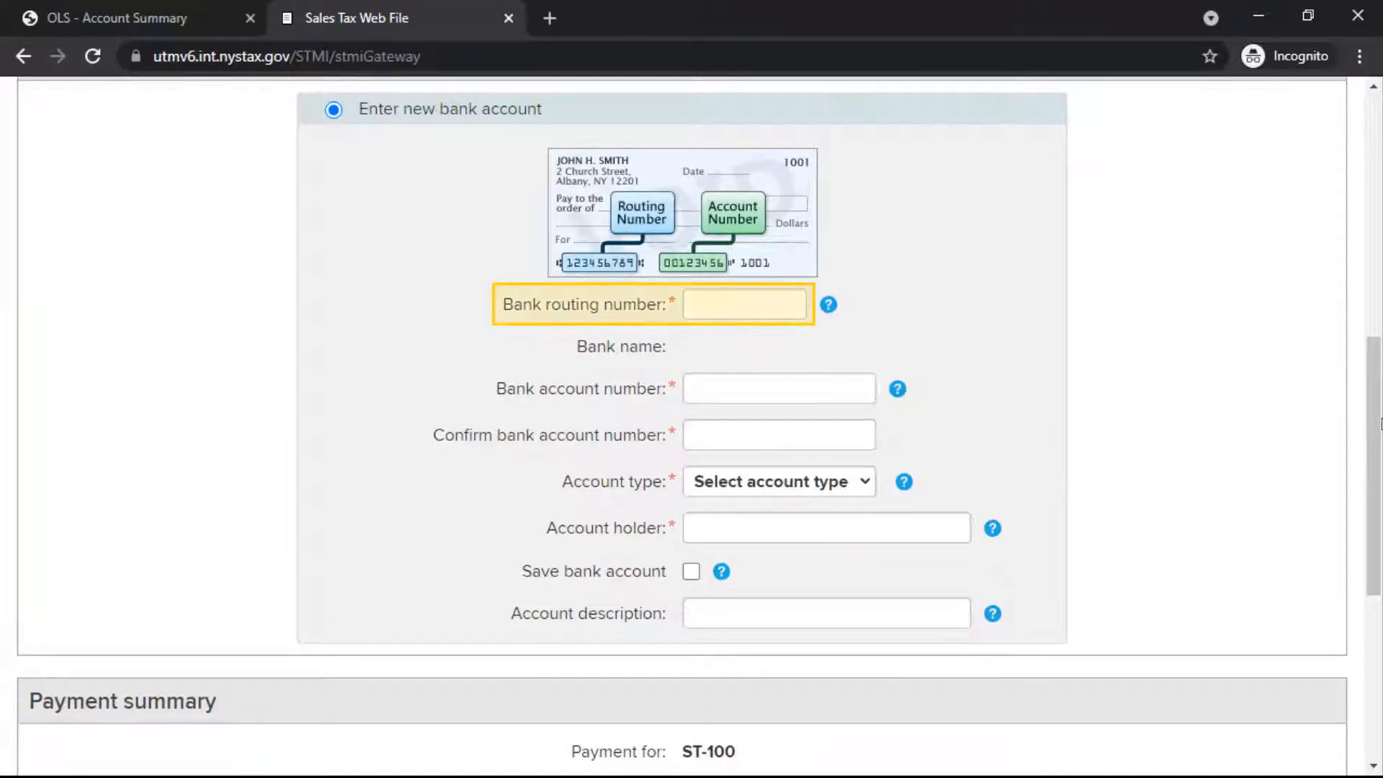
pyautogui.click(791, 301)
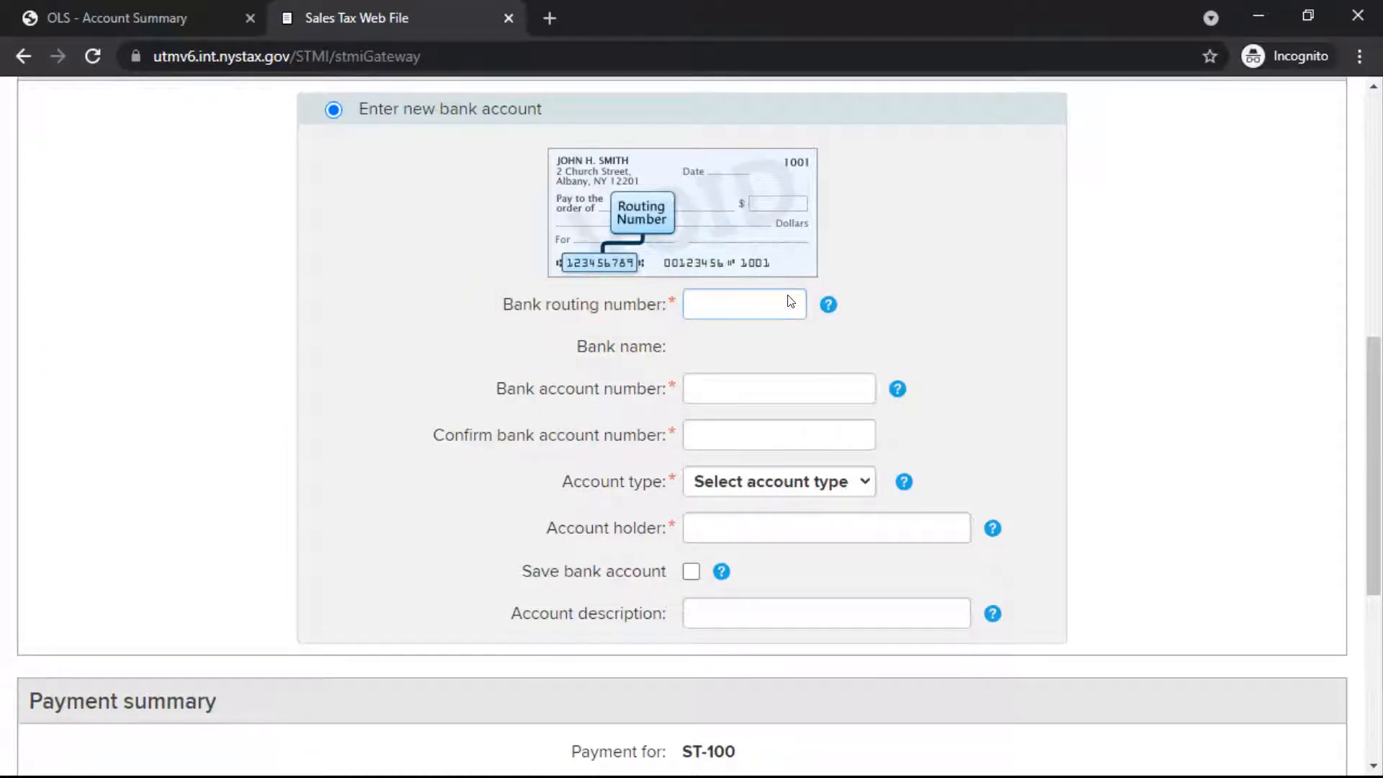
pyautogui.write('221373383')
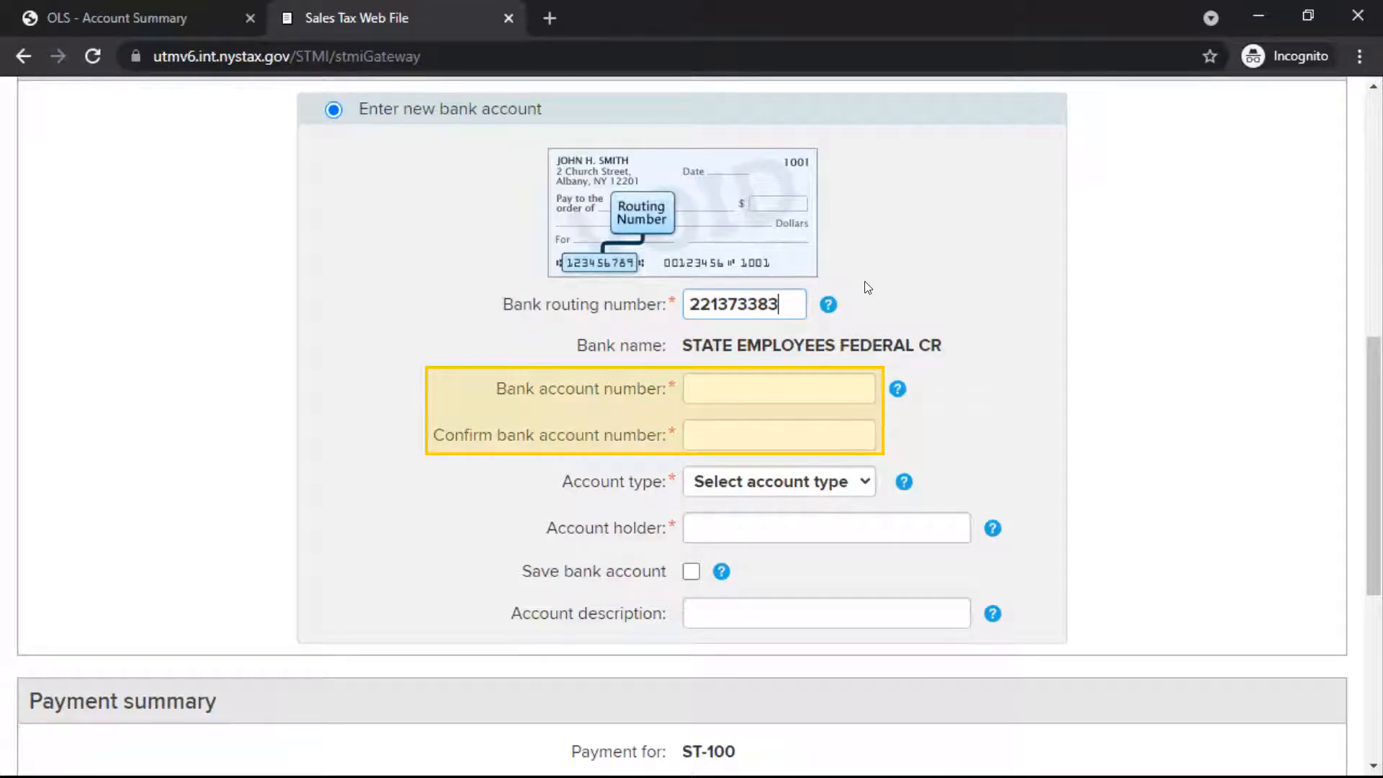
pyautogui.click(862, 383)
pyautogui.write('12345')
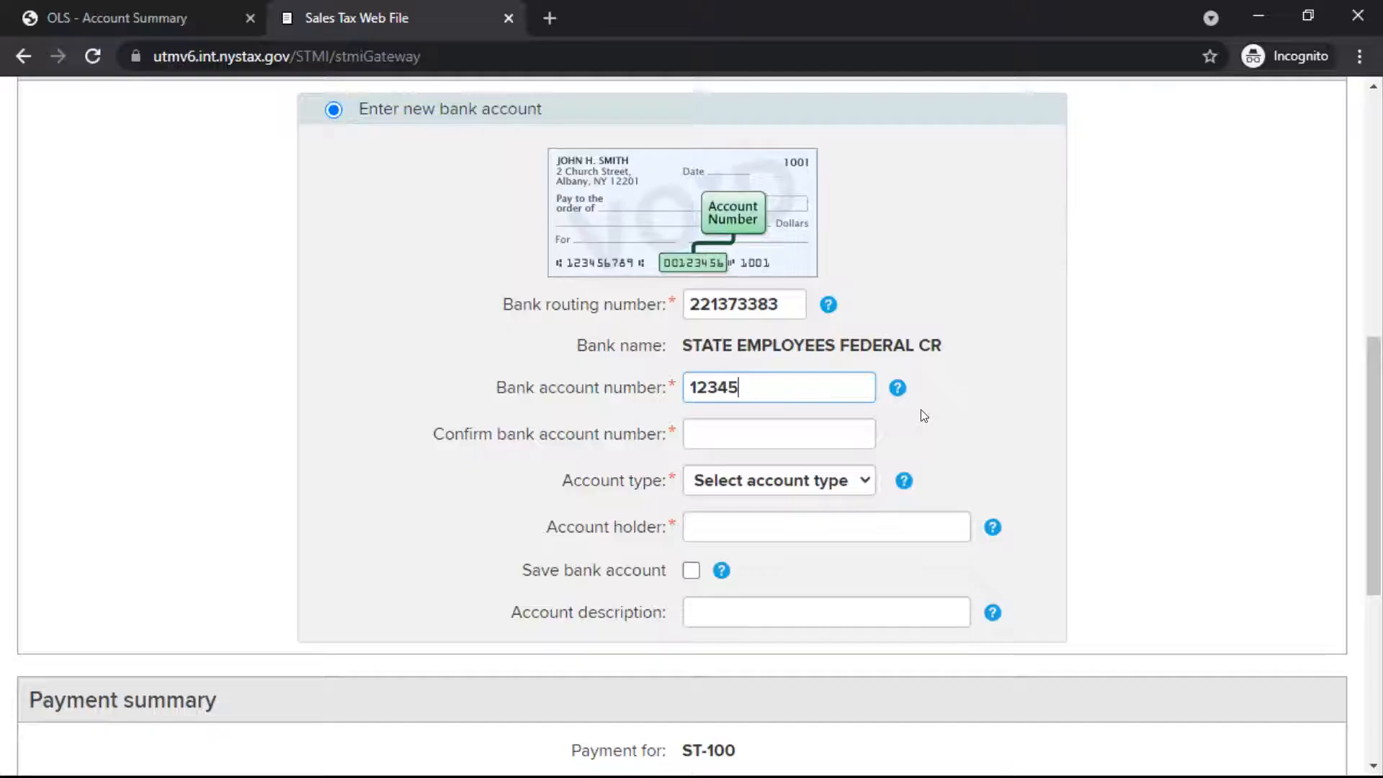
pyautogui.click(863, 432)
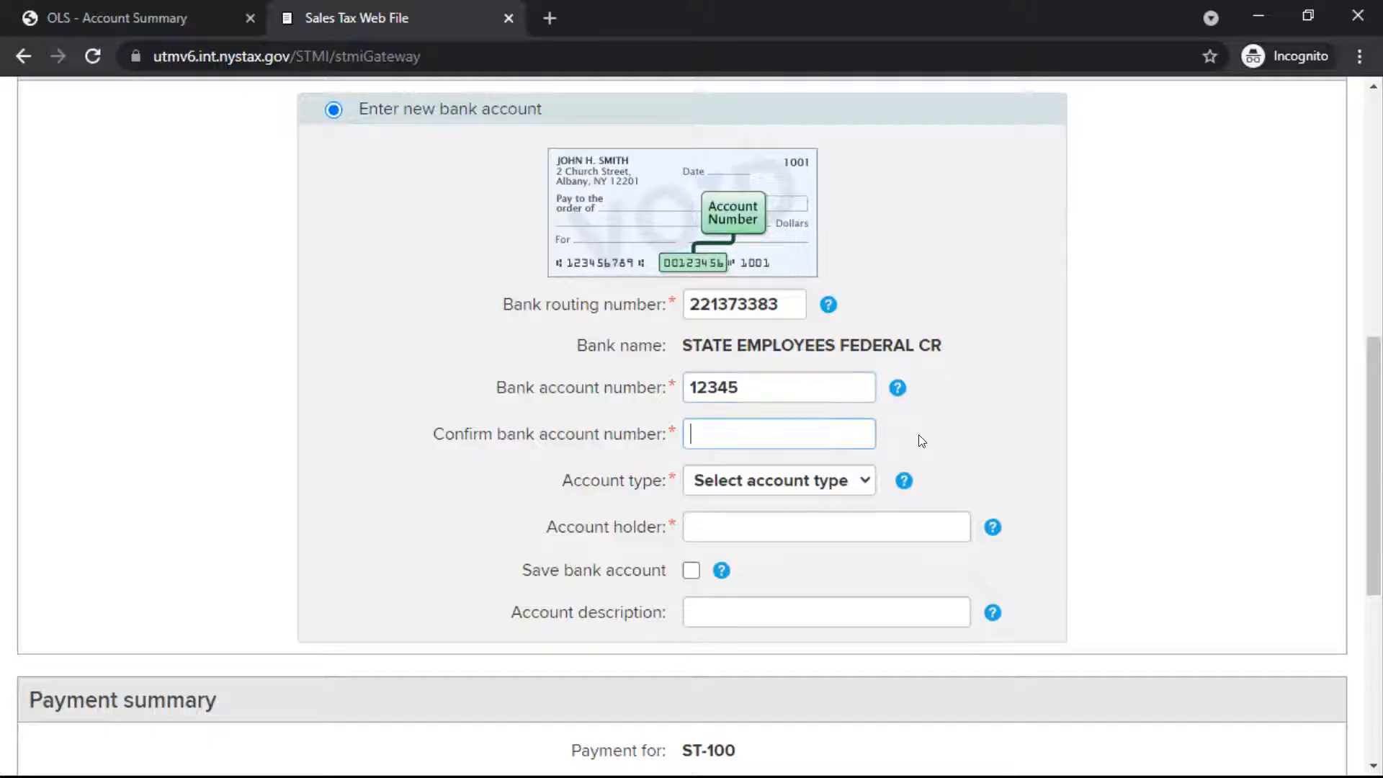
pyautogui.write('12345')
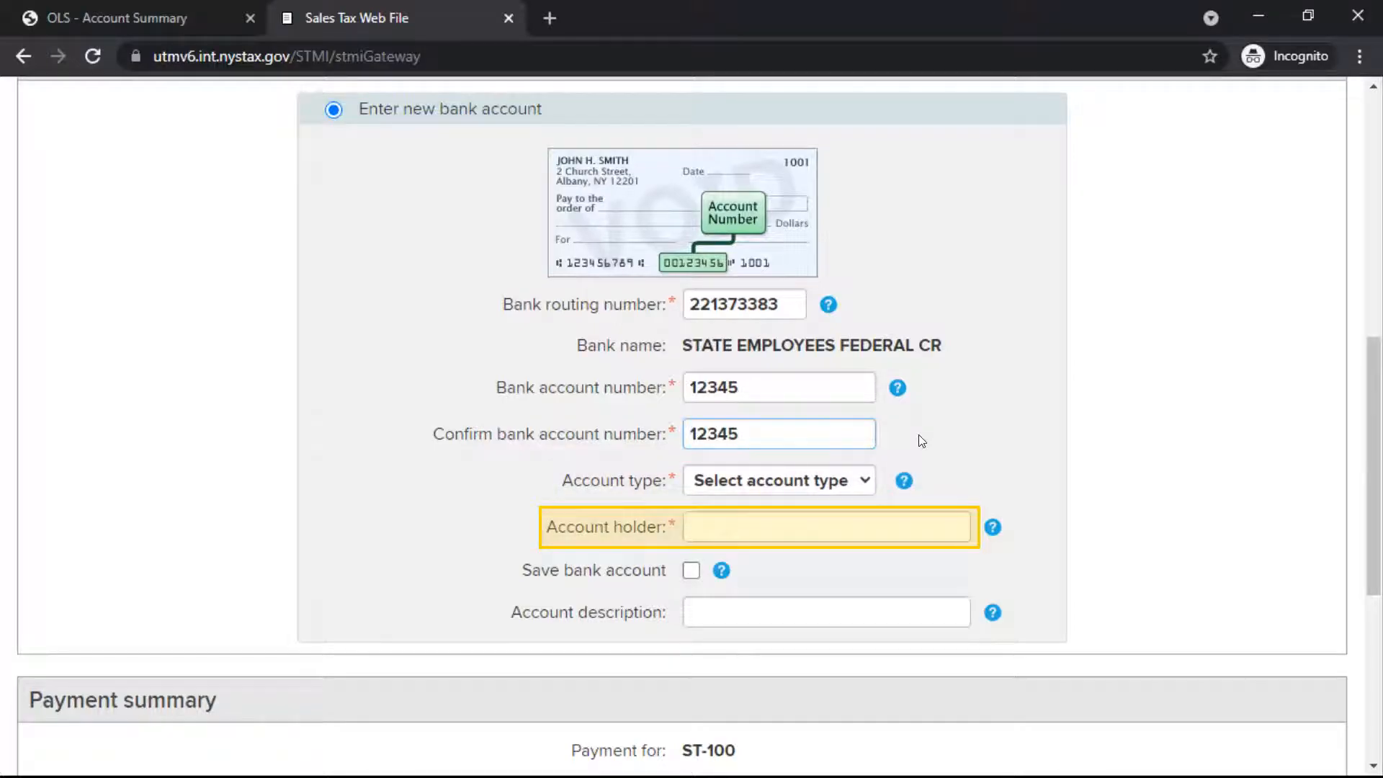
# Step: Complete the bank account details with type Business checking and the account holder's name, and continue to the Review and Verify page
pyautogui.click(865, 481)
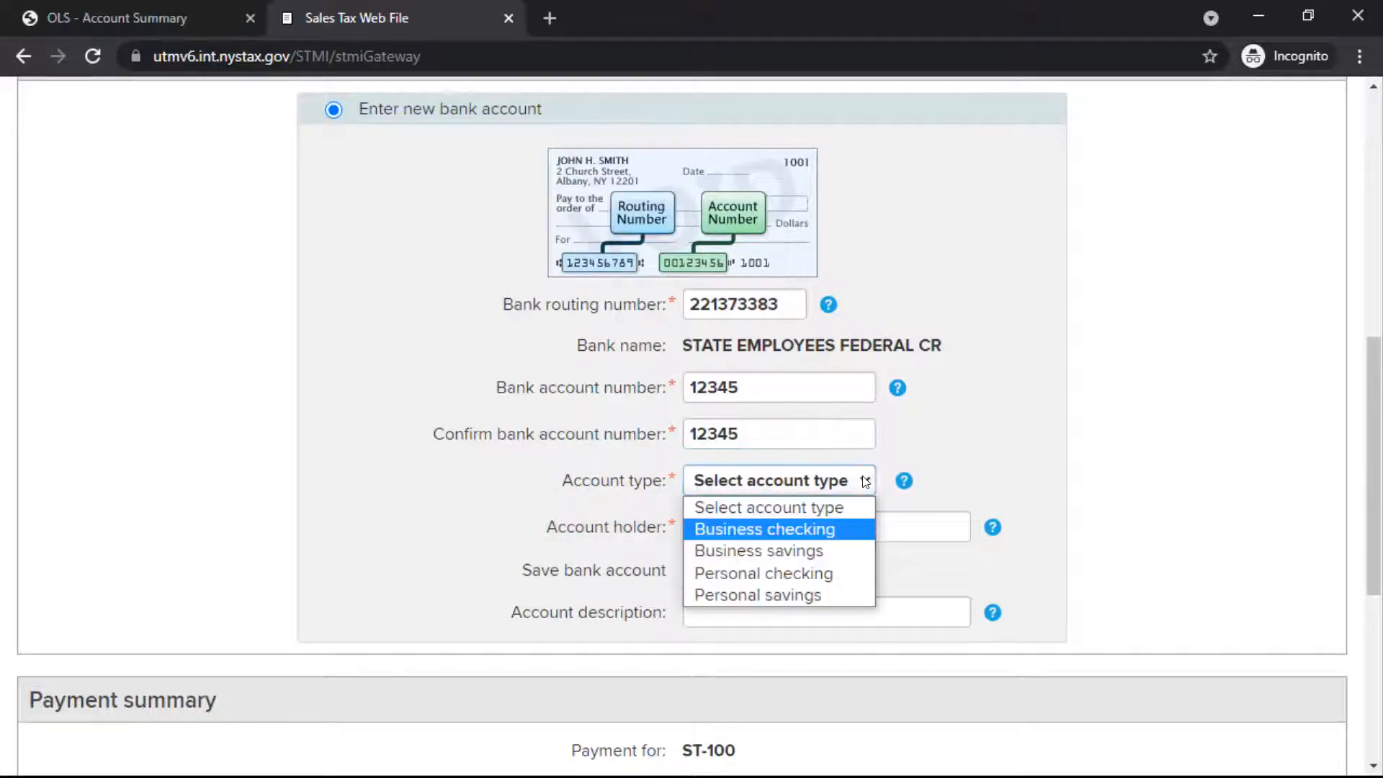
pyautogui.click(851, 530)
pyautogui.click(966, 522)
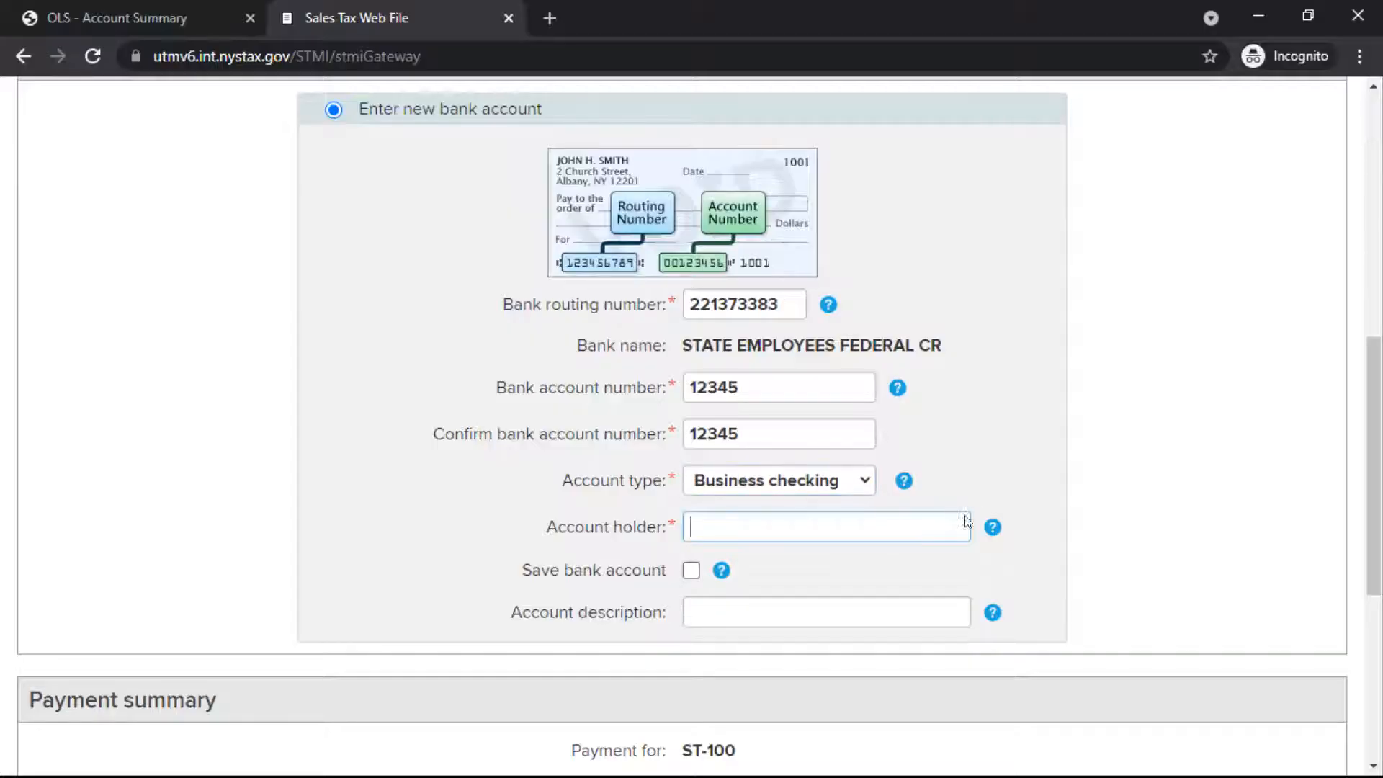
pyautogui.write('Jane Smith')
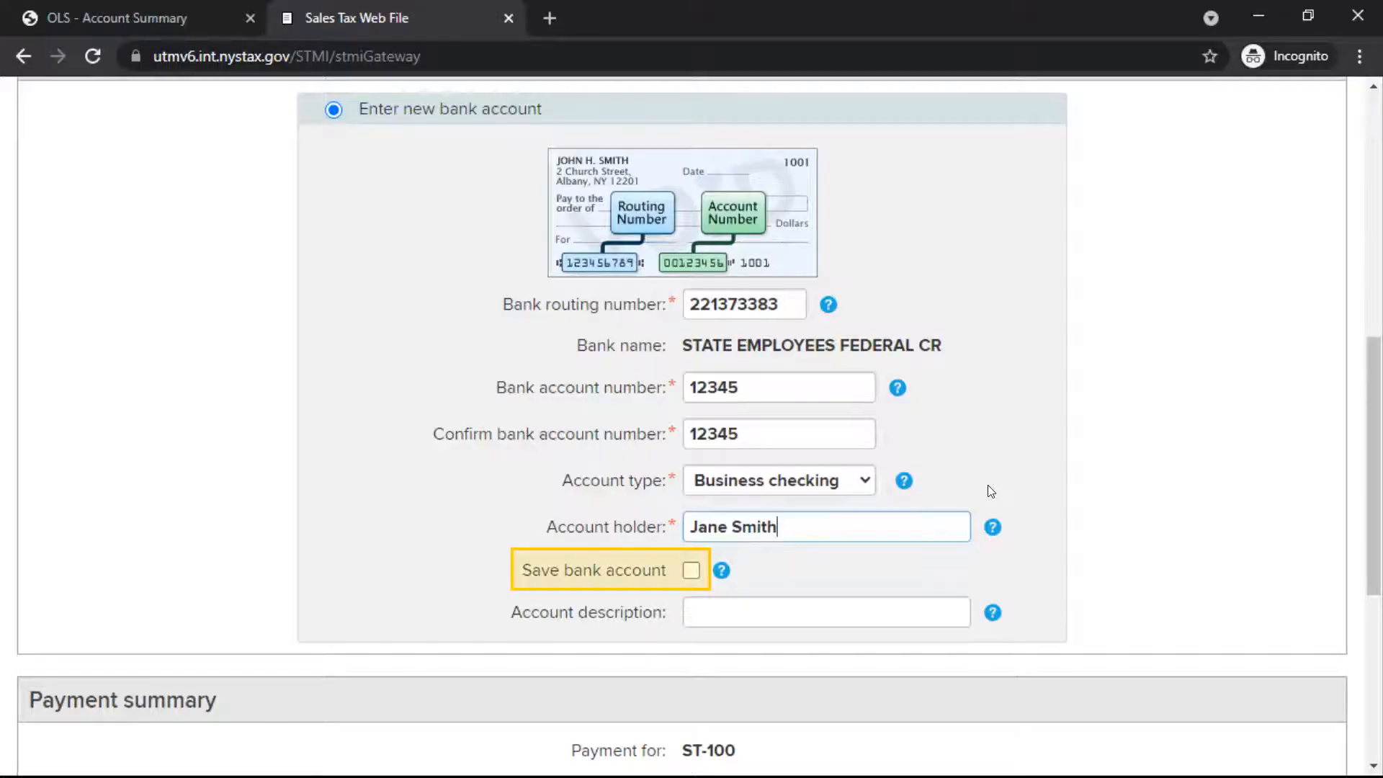
pyautogui.moveTo(1381, 405); pyautogui.dragTo(1381, 588)
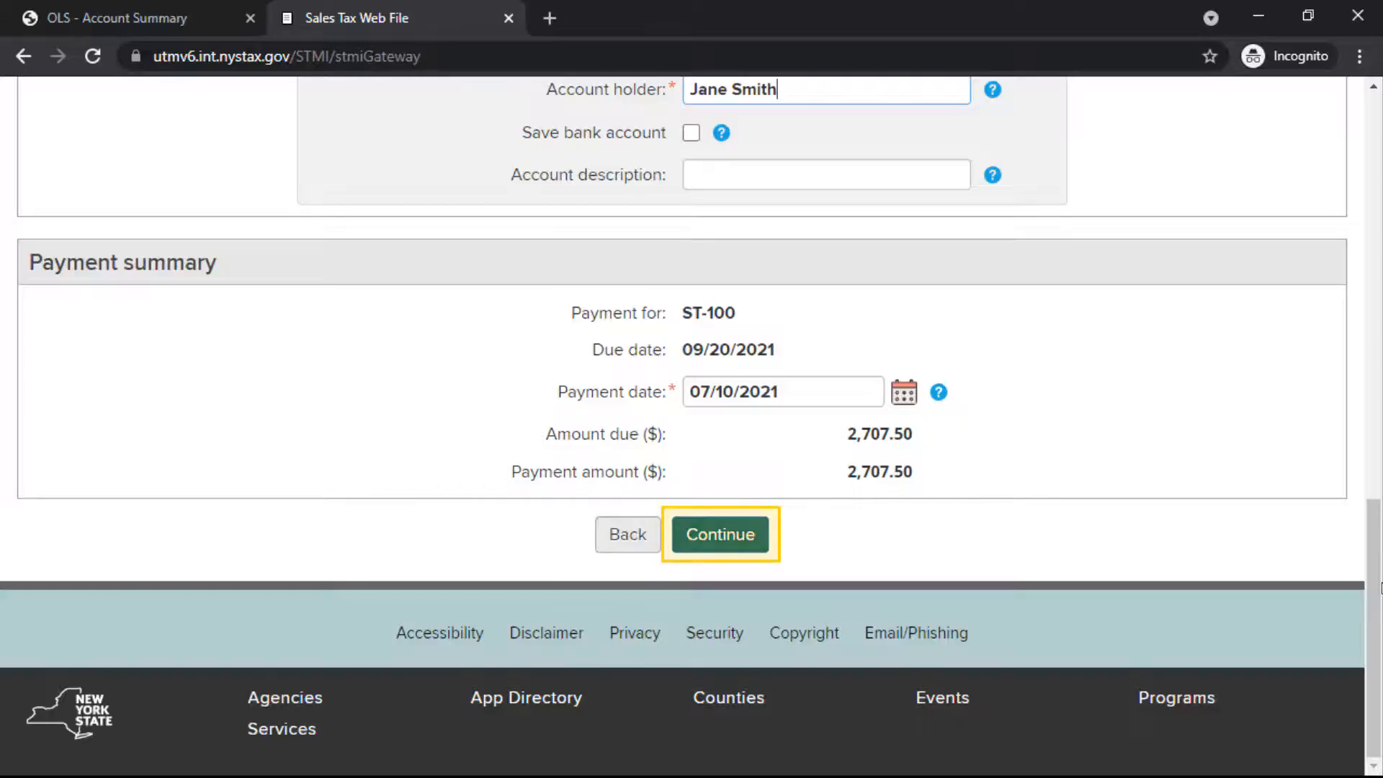
pyautogui.click(745, 537)
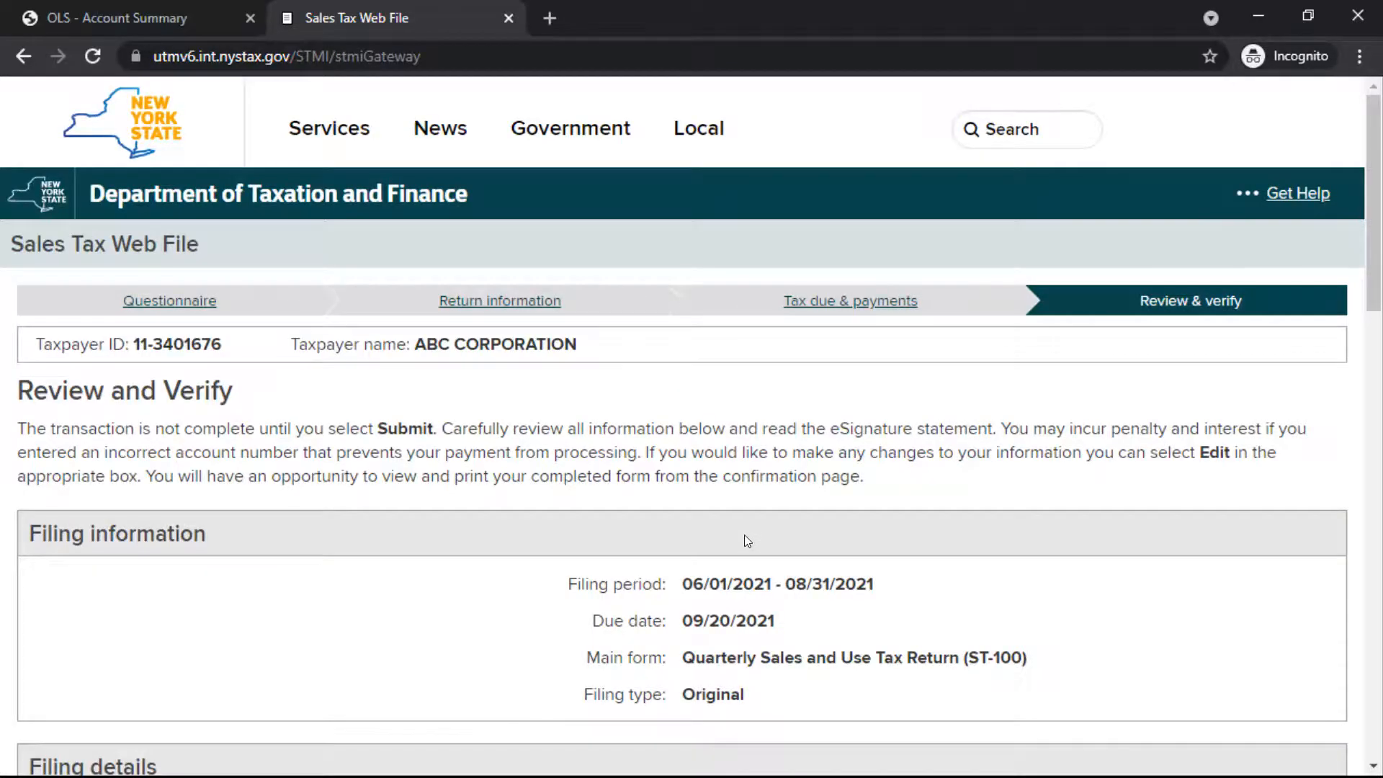
# Step: Review the filing details, payment details and eSignature statement, and submit the ST-100 return with its payment
pyautogui.moveTo(1377, 158); pyautogui.dragTo(1374, 301)
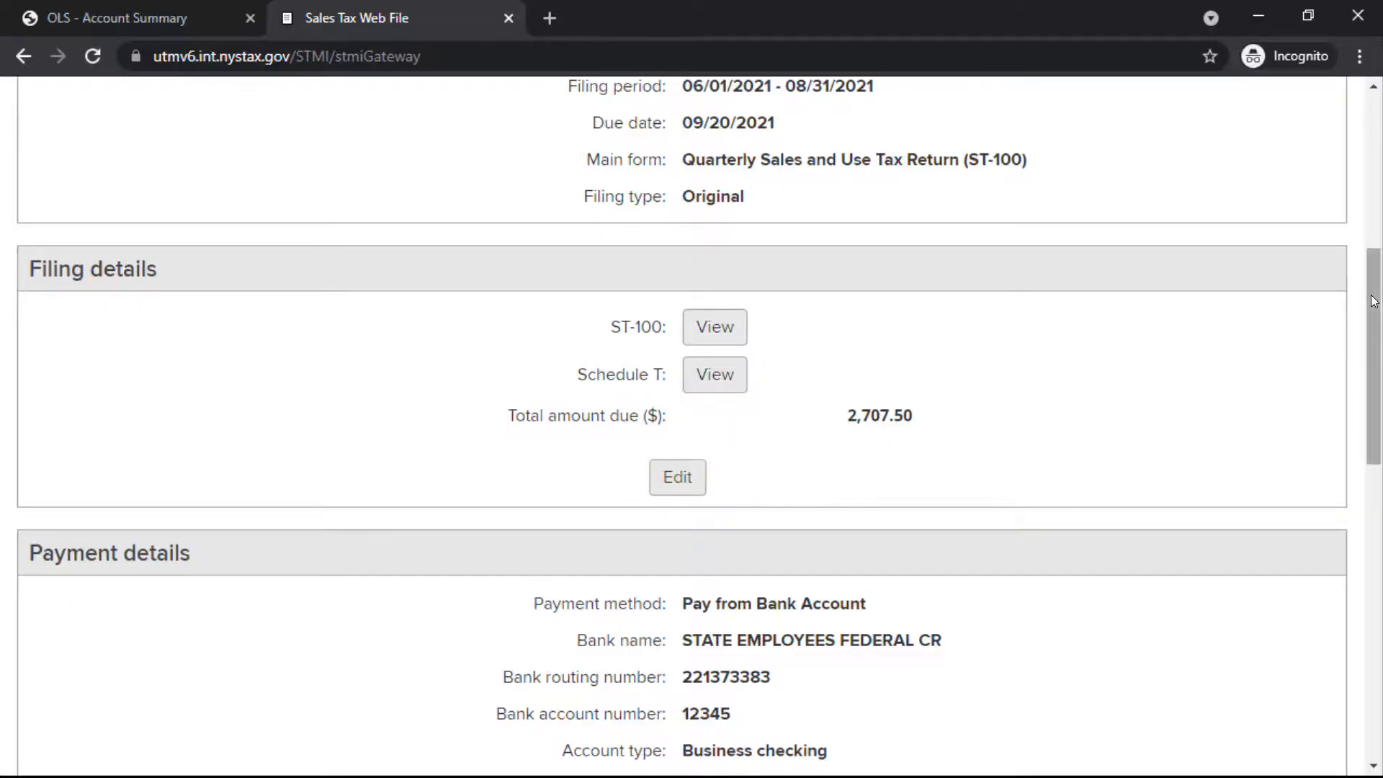
pyautogui.moveTo(1374, 301); pyautogui.dragTo(1379, 582)
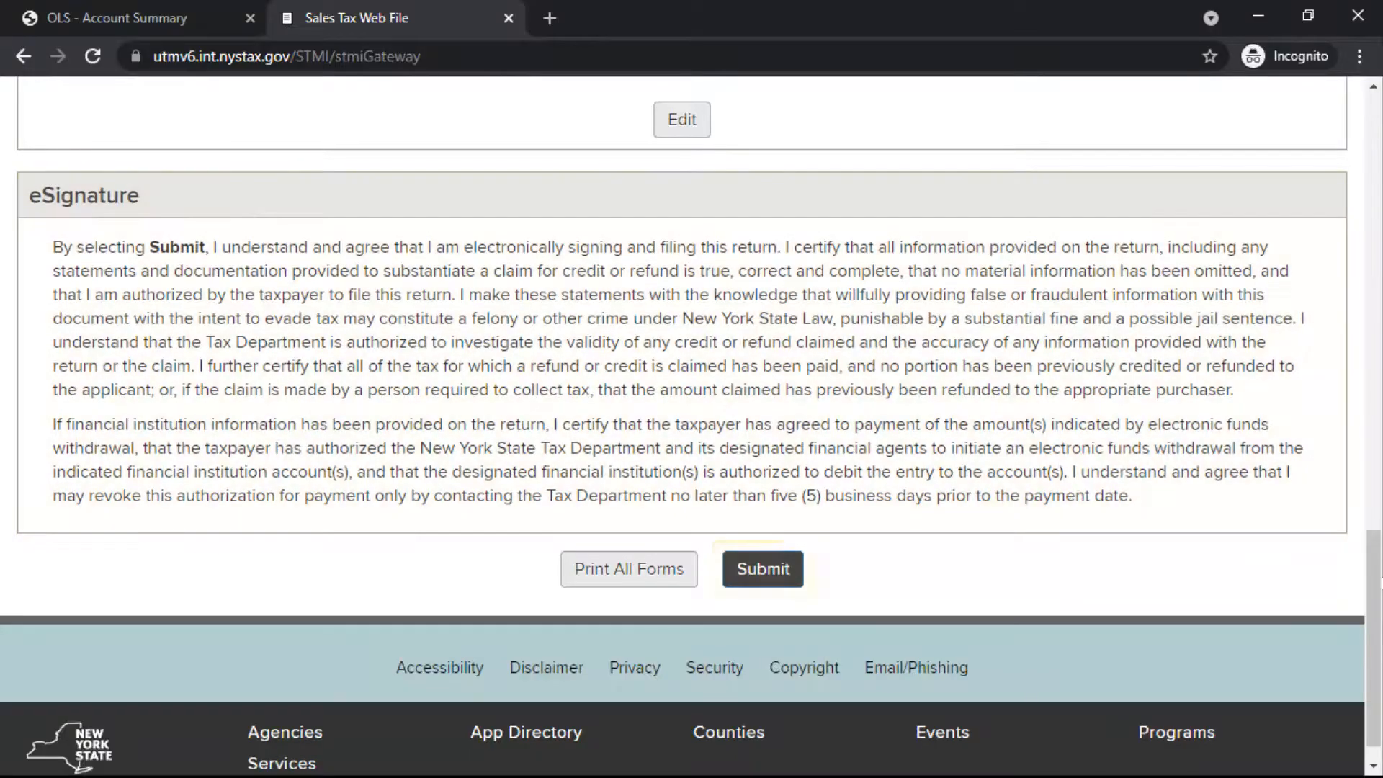
pyautogui.click(794, 553)
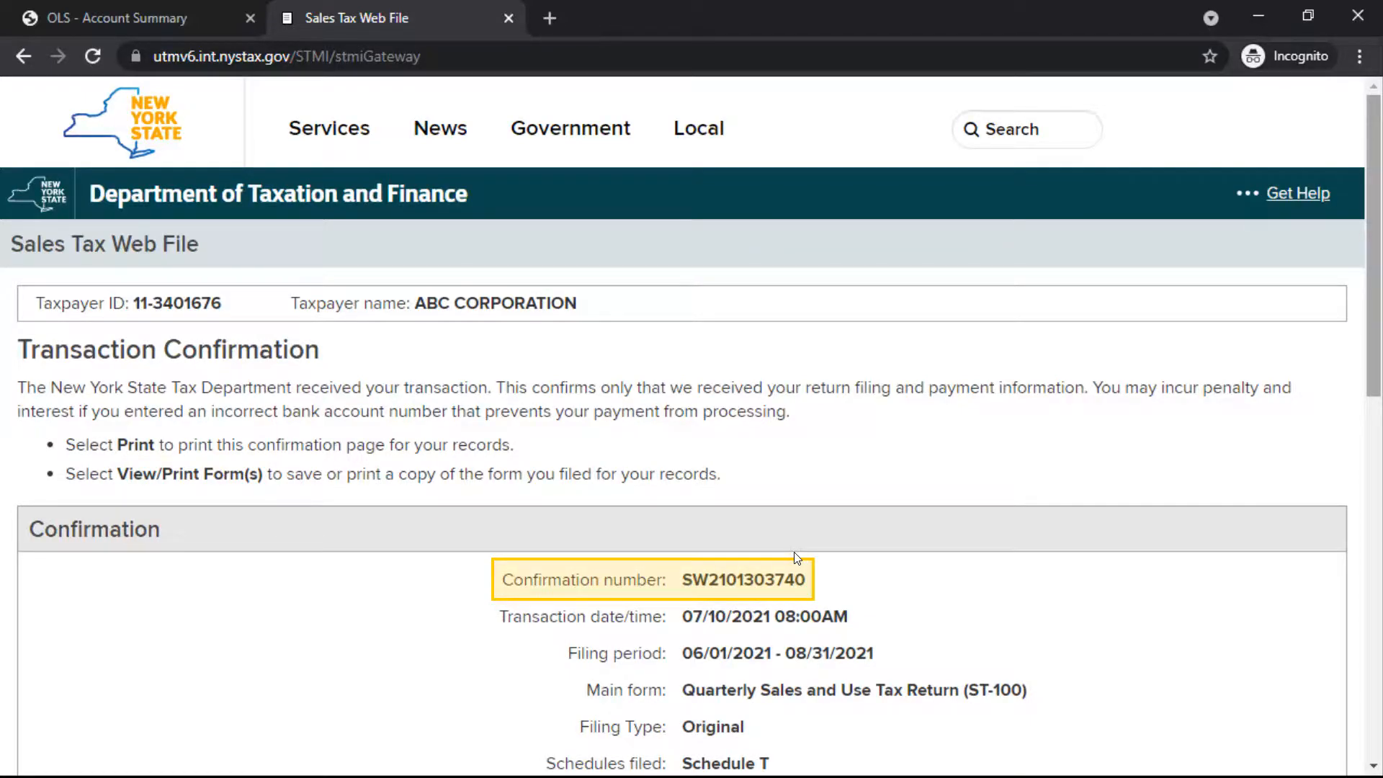
# Step: Review the transaction confirmation and payment details, and close Sales Tax Web File to return to the Account Summary
pyautogui.scroll(-5, 1317, 383)
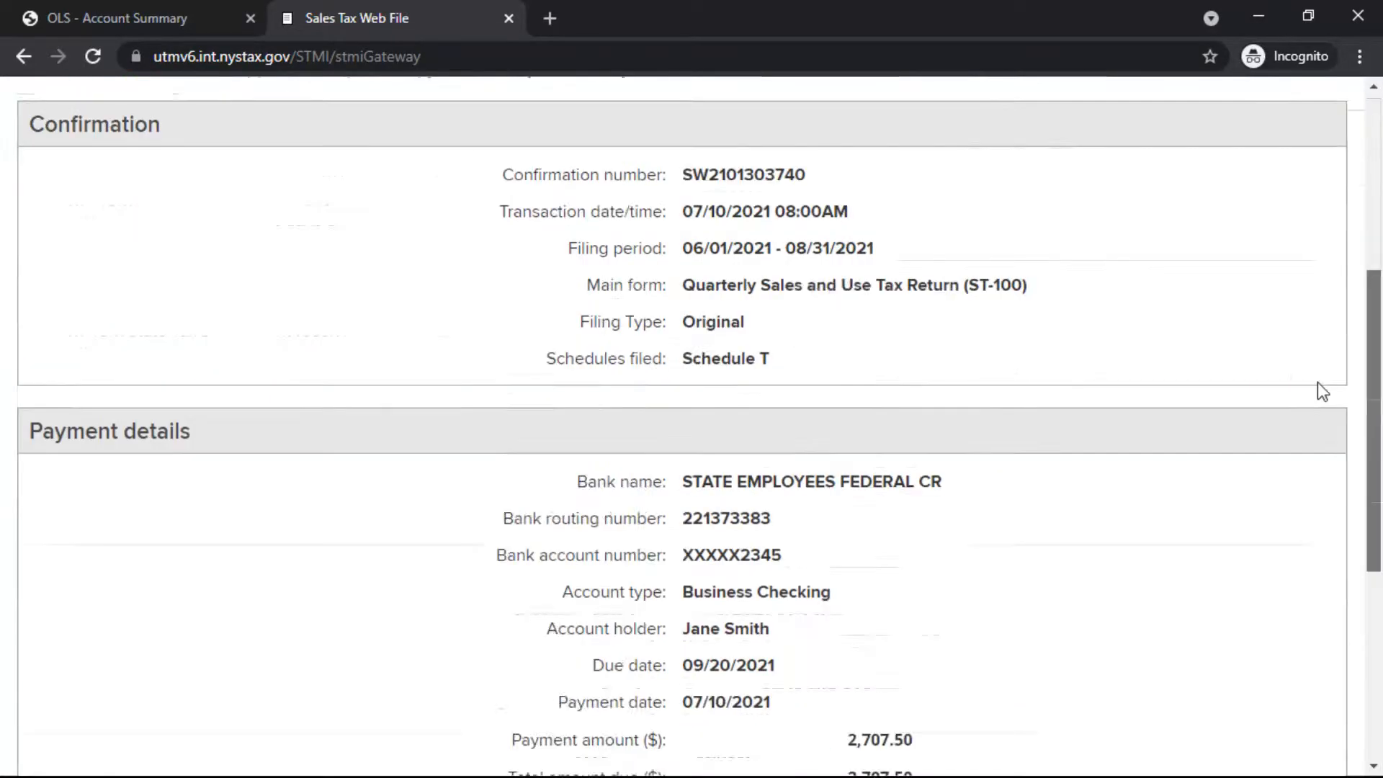
pyautogui.scroll(-6, 1340, 504)
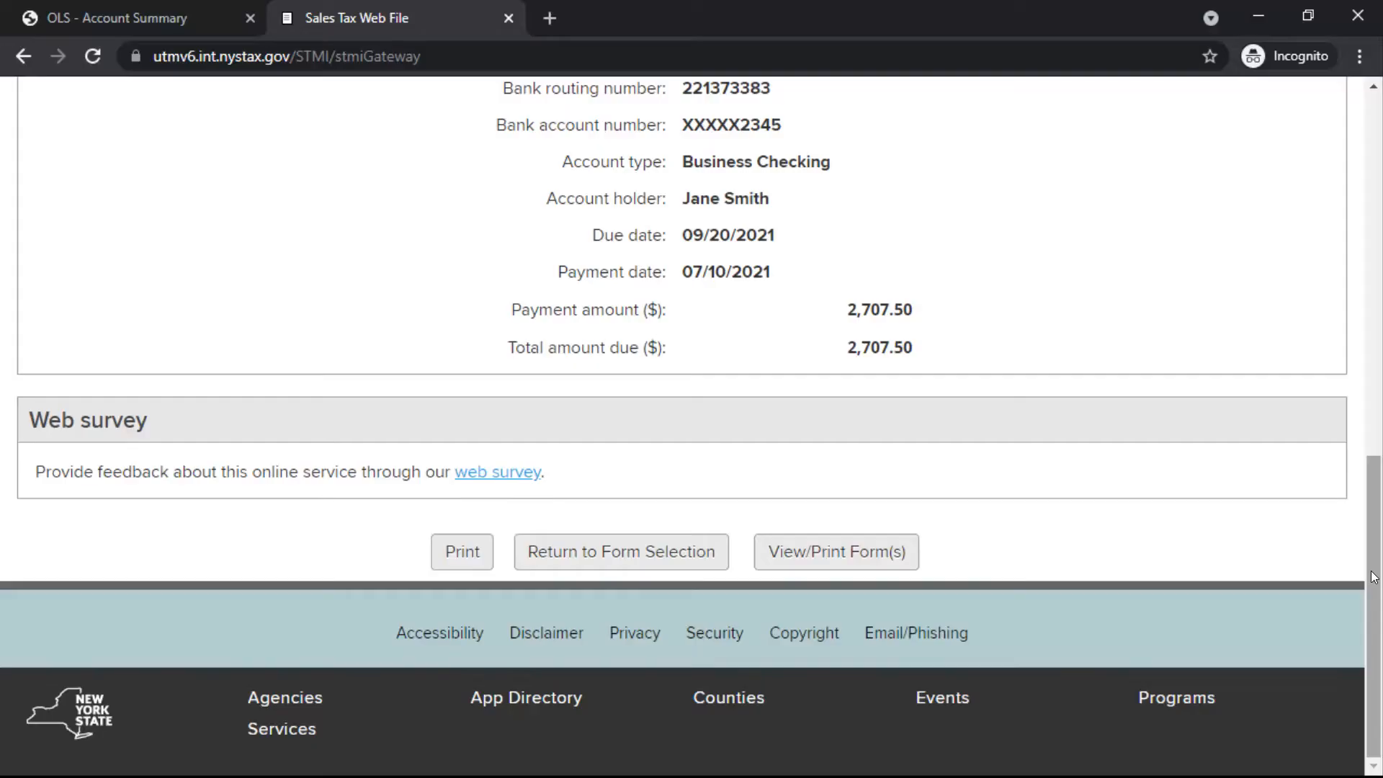
pyautogui.click(508, 18)
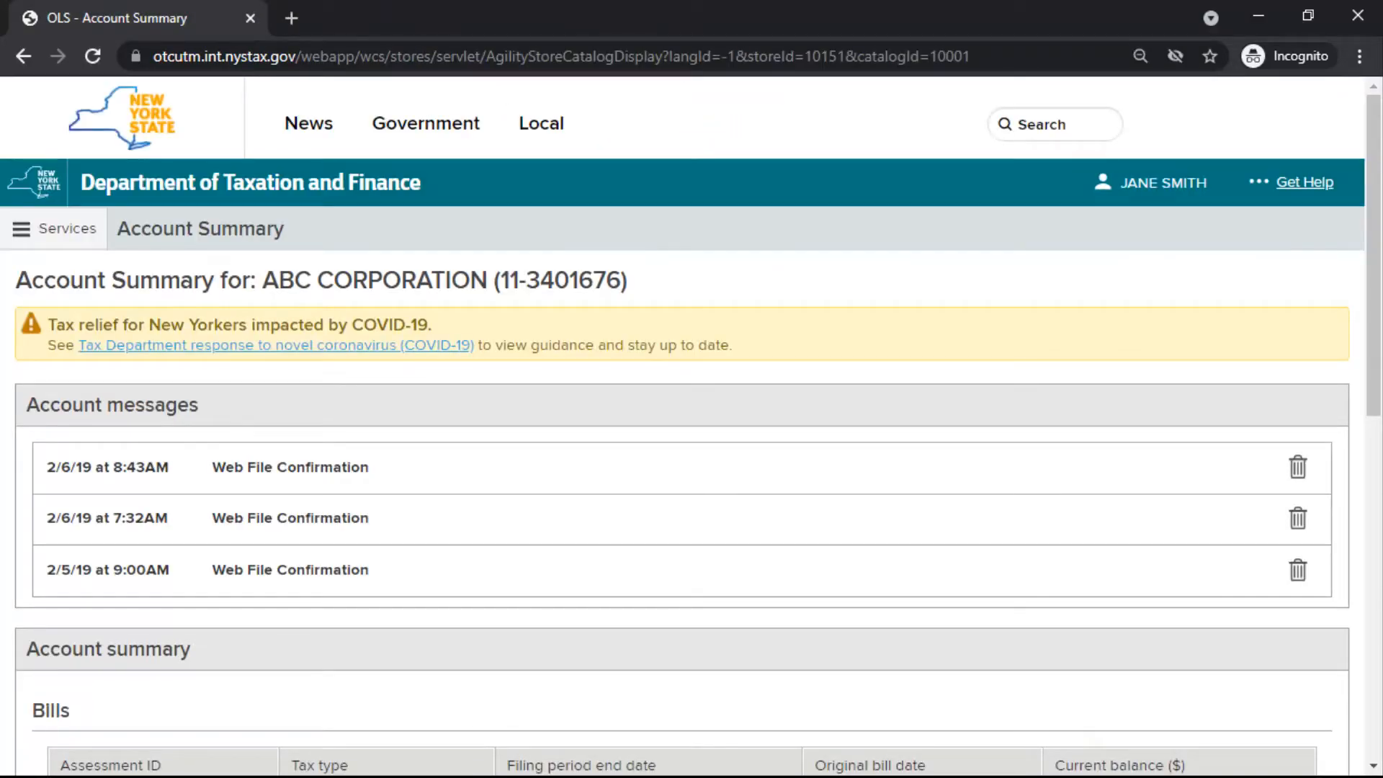